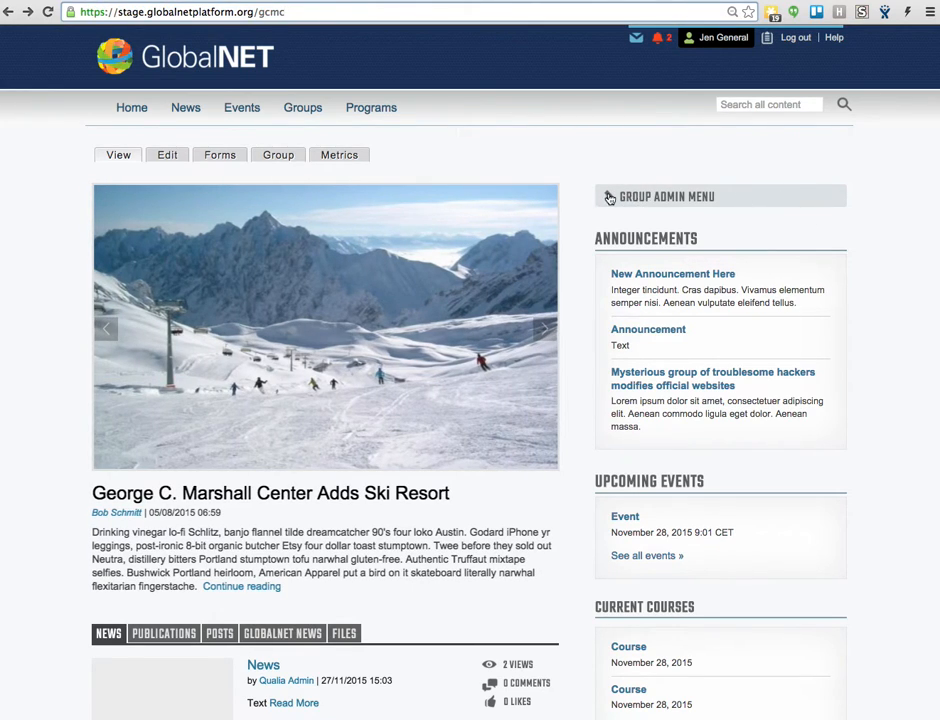
- Expand the group admin menu on the group's home page
click(609, 198)
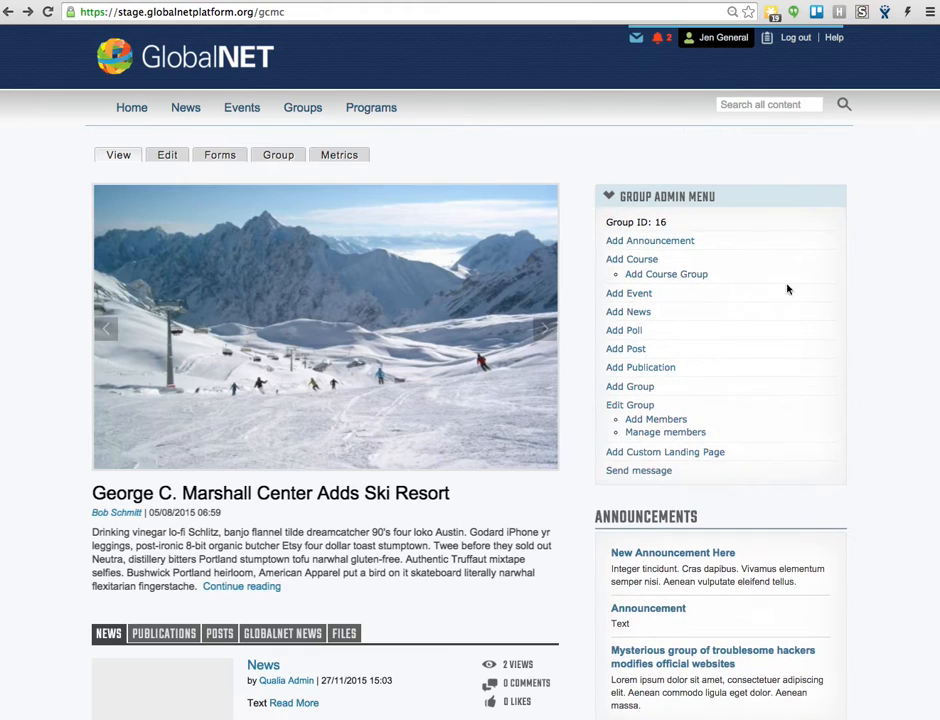
scroll(671, 340, down, 2)
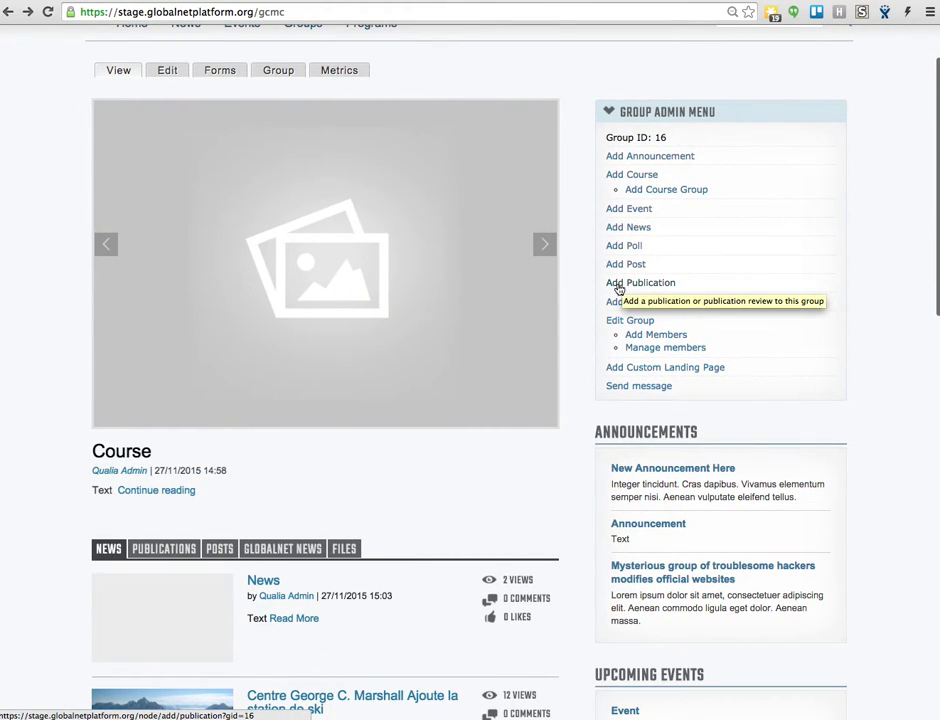
- View the group's Publications listing and return to its News listing
scroll(575, 370, down, 5)
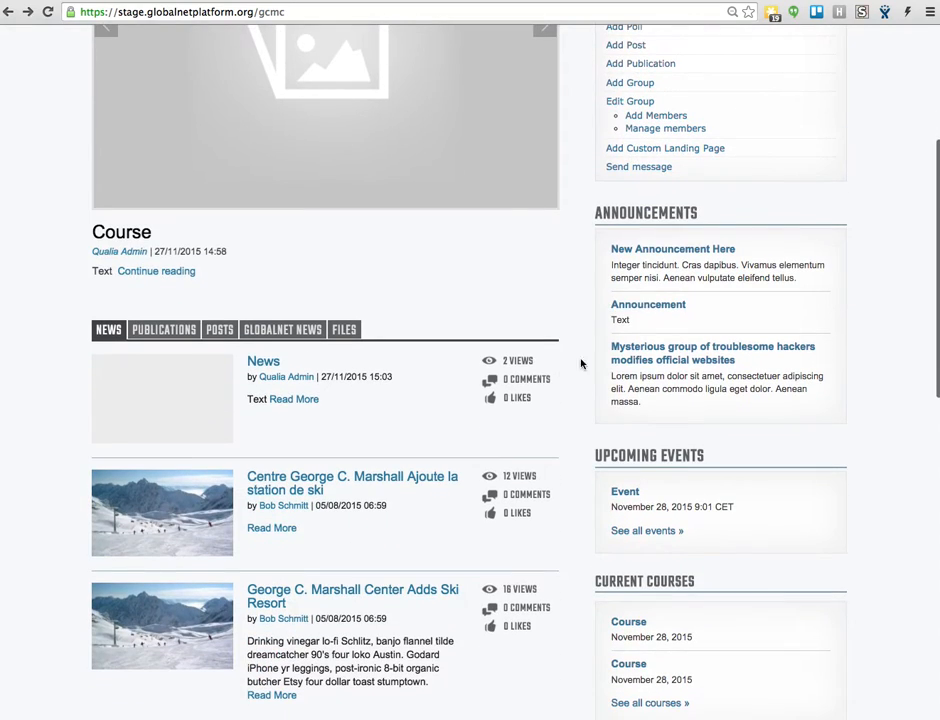
click(162, 331)
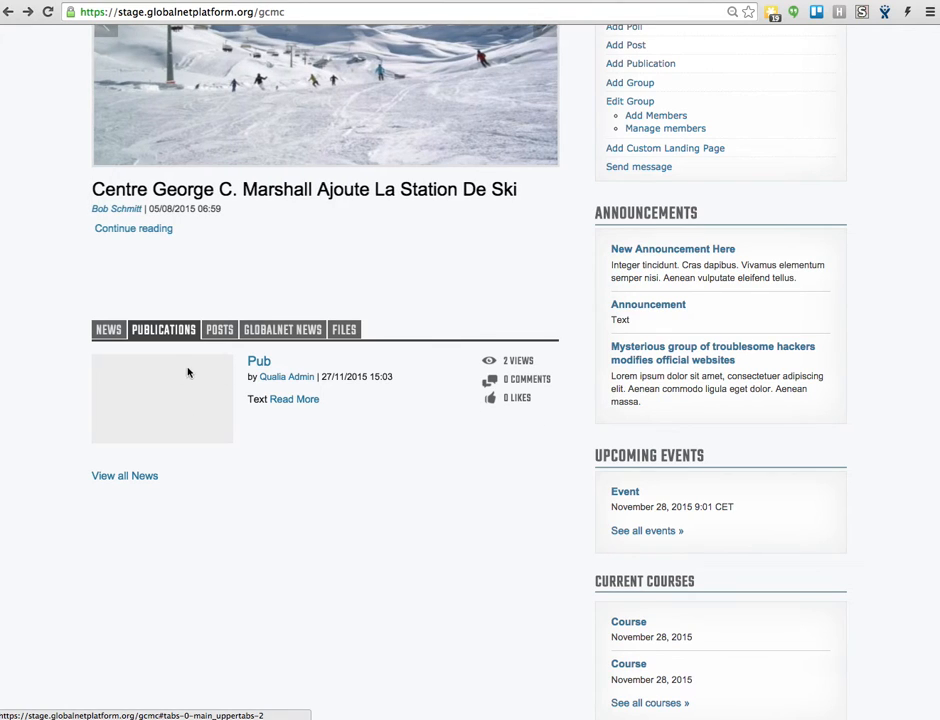
scroll(571, 332, up, 3)
scroll(640, 337, down, 1)
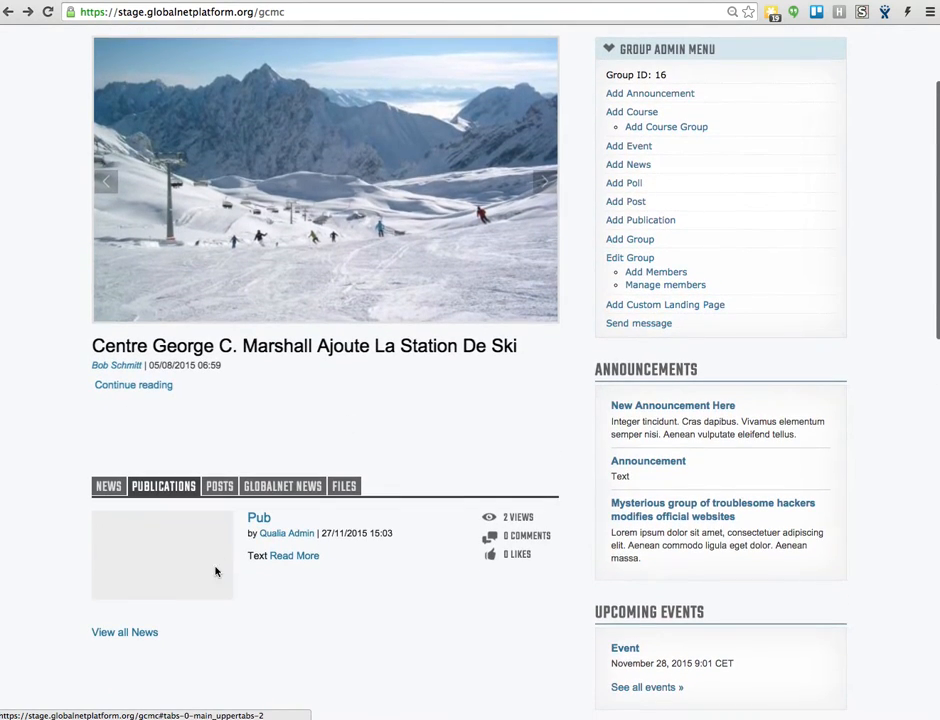
click(112, 486)
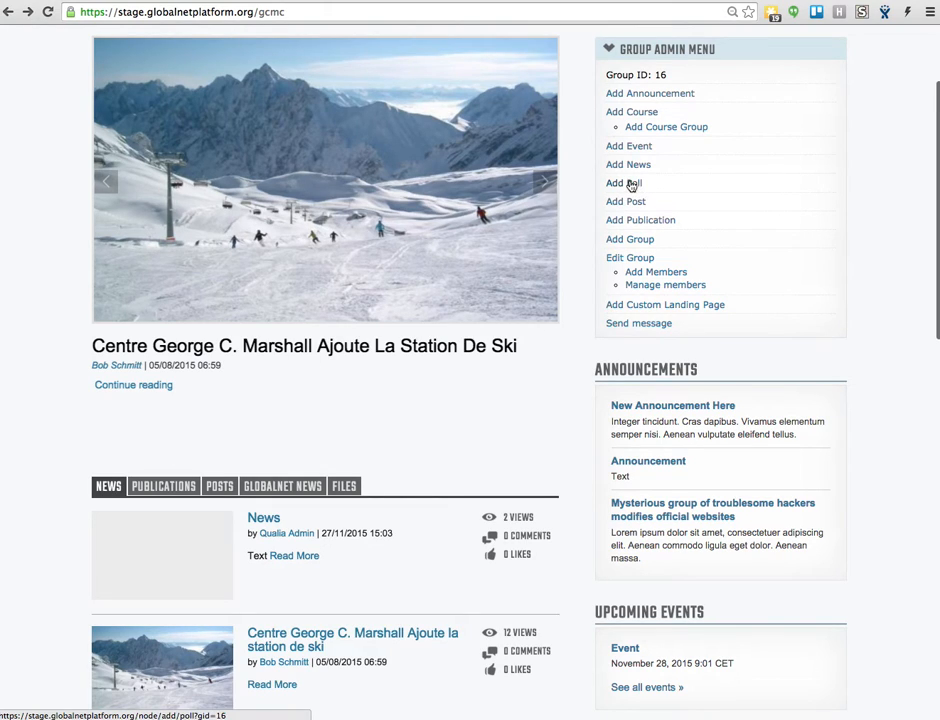
- Start a new publication for the group and title it "New Publication"
scroll(640, 188, up, 3)
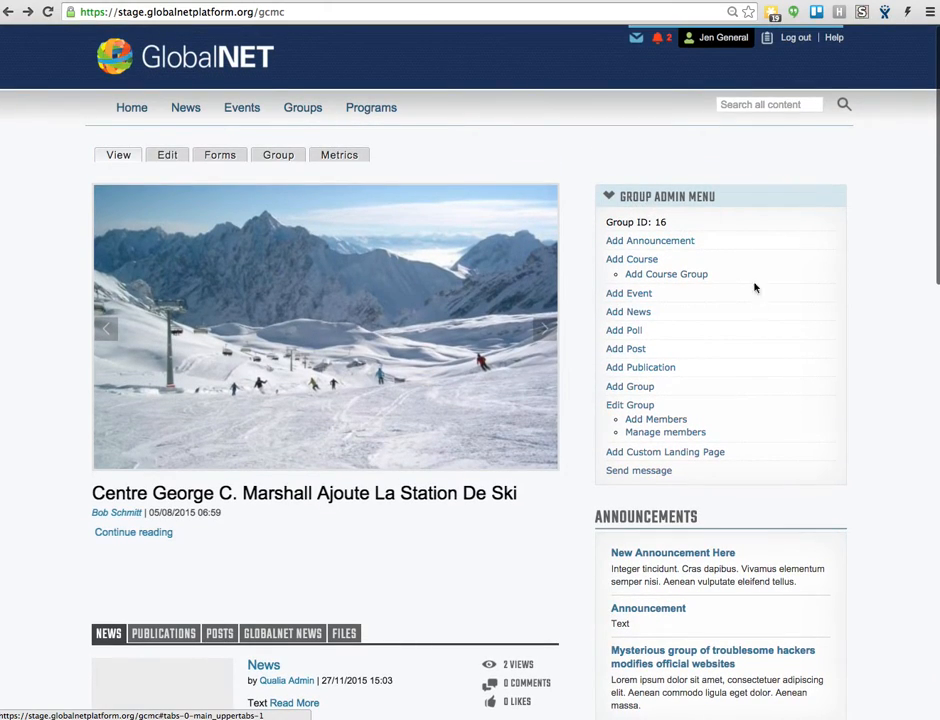
click(623, 368)
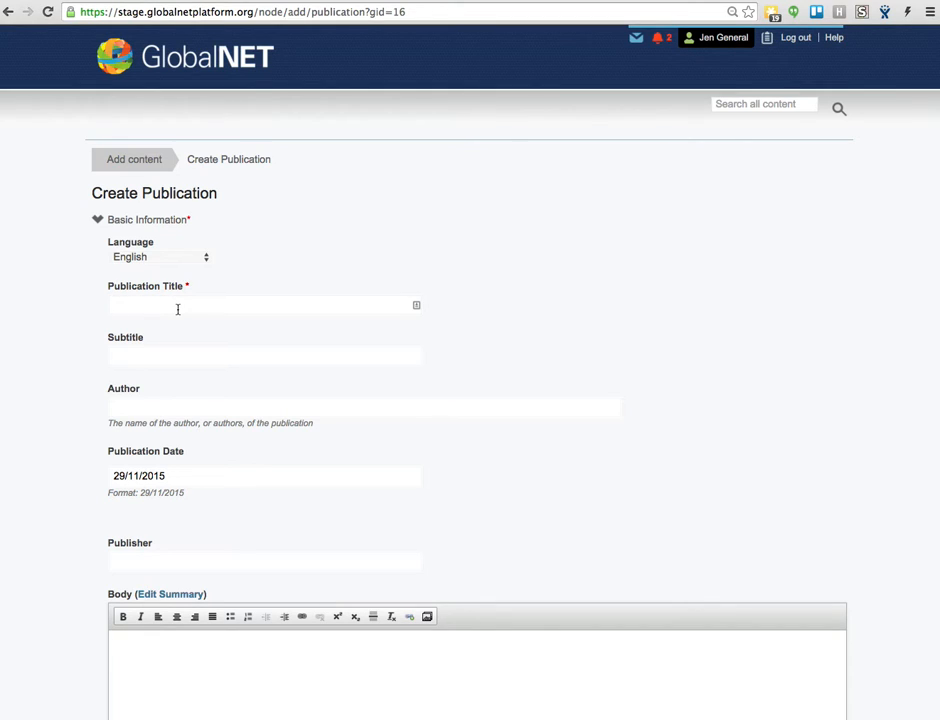
click(177, 309)
text(New P)
- Enter "Additional subtext can go here" as the publication's subtitle and fill in the author's name
scroll(227, 323, down, 2)
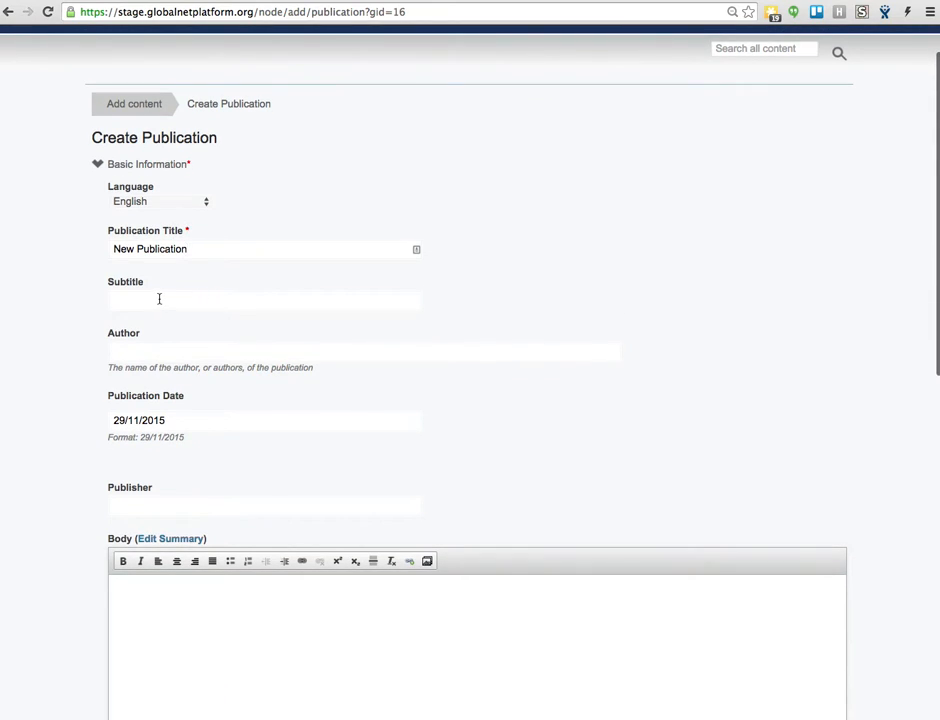
click(194, 291)
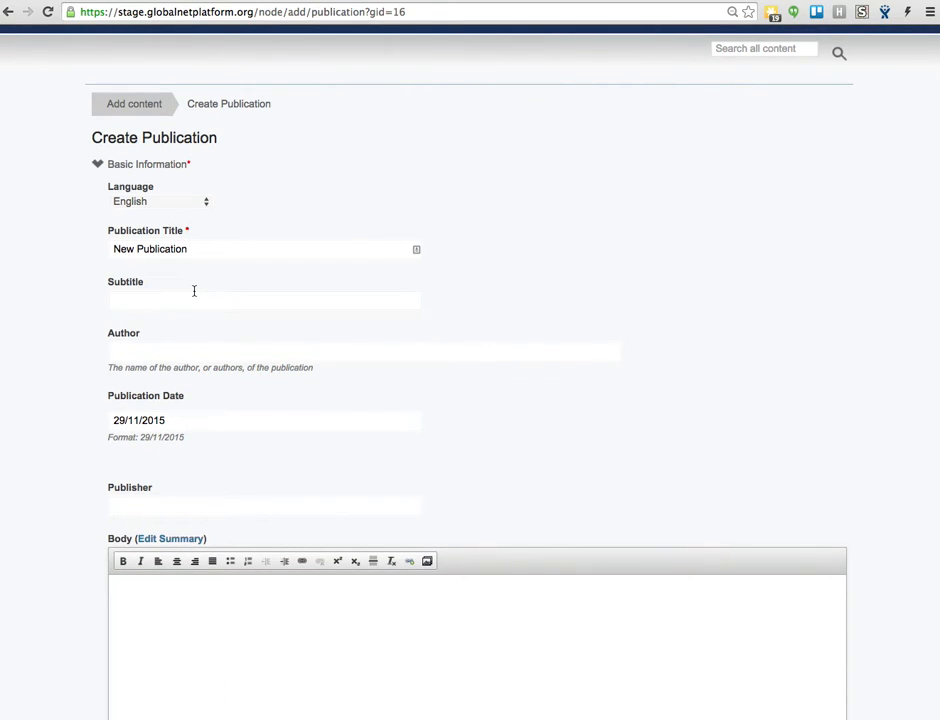
scroll(194, 291, up, 1)
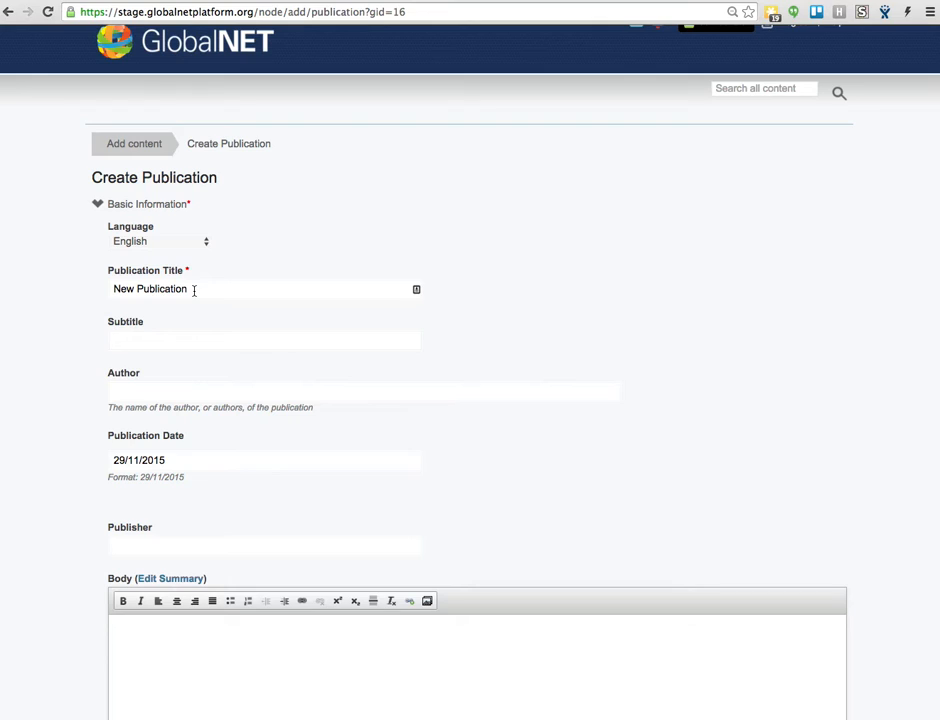
text(Additional subtext can go here)
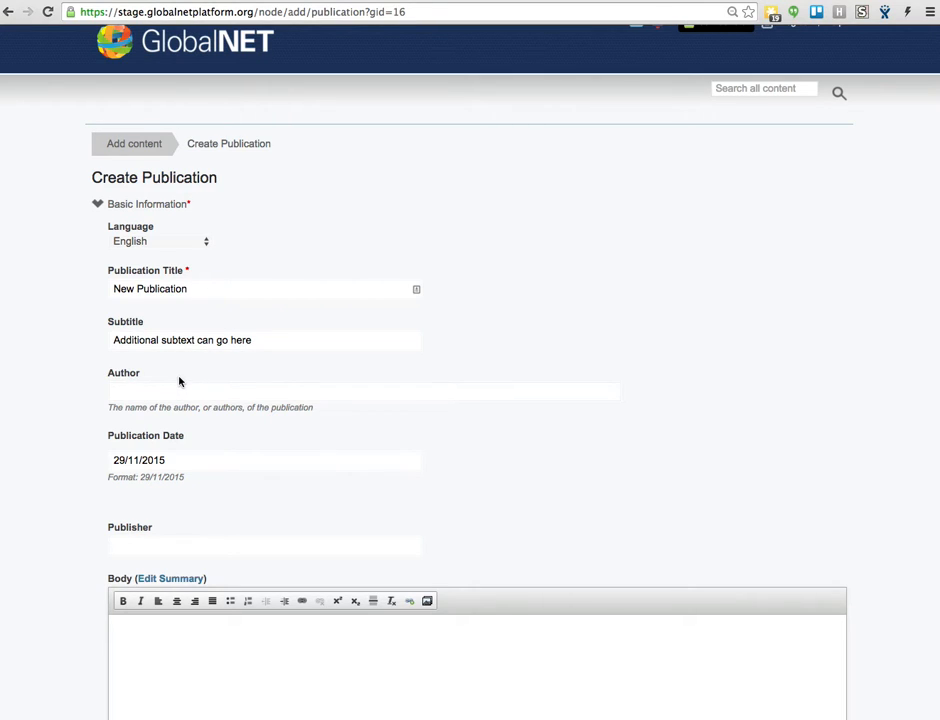
click(180, 388)
text(Arthur Author)
- Set the publication's publisher to "Random House"
click(192, 461)
scroll(134, 501, down, 2)
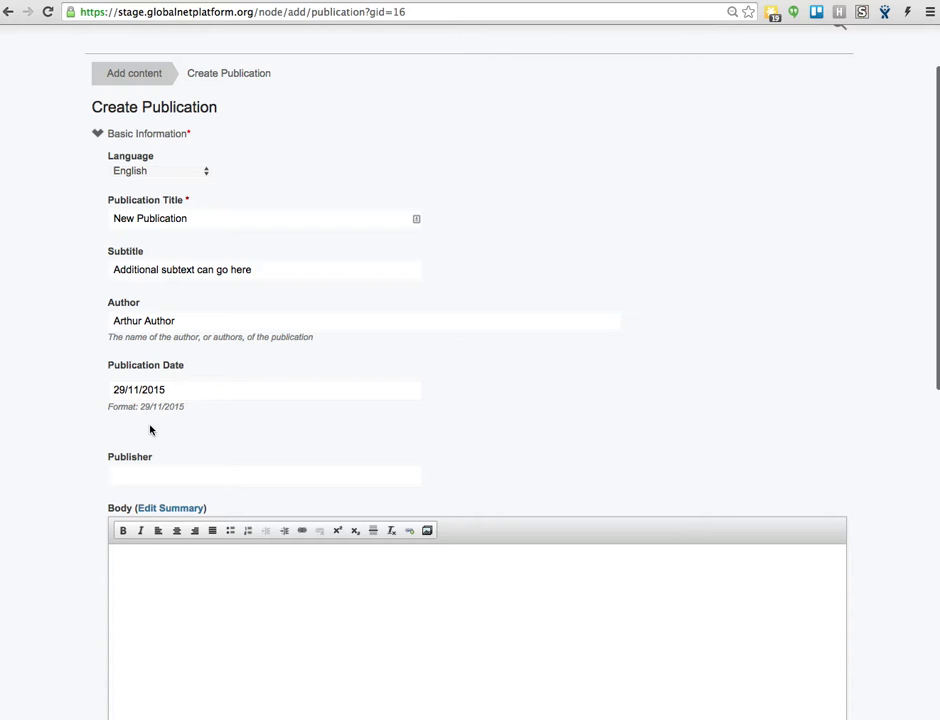
scroll(150, 450, down, 2)
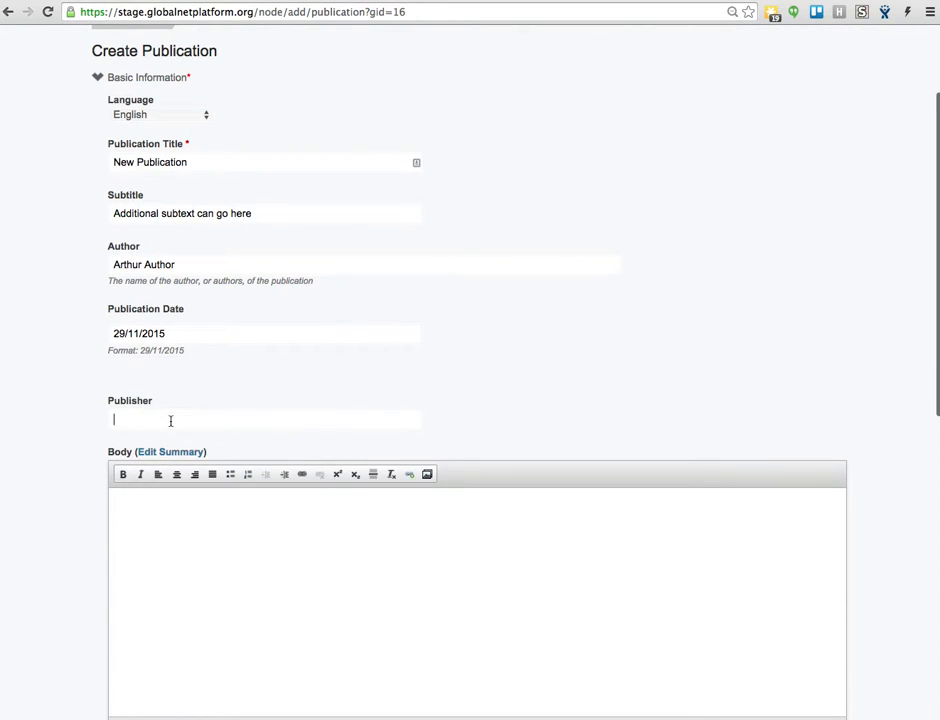
text(Random)
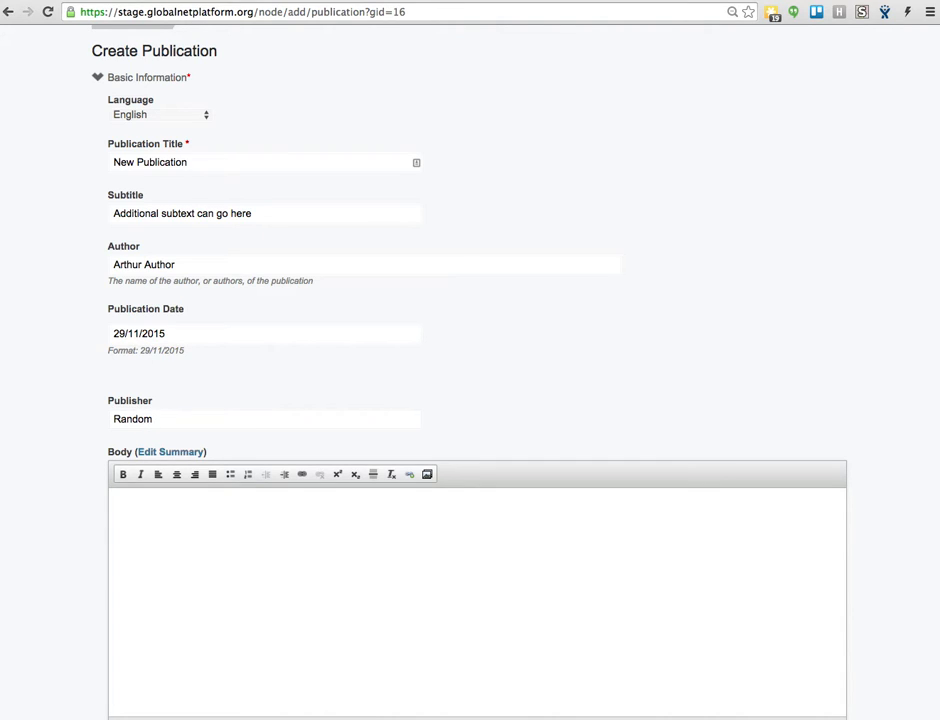
text( House)
- Paste the copied two-paragraph placeholder text beginning "Integer tincidunt" into the publication's body
scroll(389, 427, down, 2)
click(318, 449)
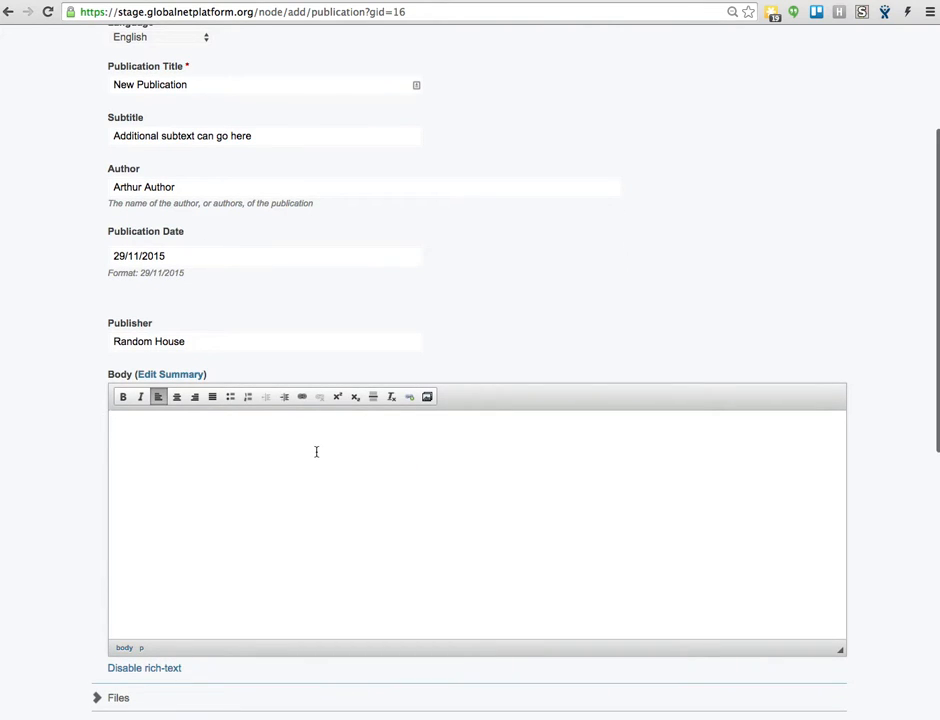
text(Integer tincidunt. Cras dapibus. Vivamus elementum semper nisi. Aenean vulputate eleifend tellus. Aenean leo ligula, porttitor eu, consequat vitae, eleifend ac, enim. Aliquam lorem ante, dapibus in, viverra quis, feugiat a, tellus. Phasellus viverra nulla ut metus varius laoreet. Quisque rutrum. Aenean imperdiet. Etiam ultricies nisi vel augue. Curabitur ullamcorper ultricies nisi. Nam eget dui. Etiam rhoncus.  Maecenas tempus, tellus eget condimentum rhoncus, sem quam semper libero, sit amet adipiscing sem neque sed ipsum. Nam quam nunc, blandit vel, luctus pulvinar, hendrerit id, lorem. Maecenas nec odio et ante tincidunt tempus. Donec vitae sapien ut libero venenatis faucibus. Nullam quis ante. Etiam sit amet orci eget eros faucibus tincidunt. Duis leo. Sed fringilla mauris sit amet nibh. Donec sodales sagittis magna.)
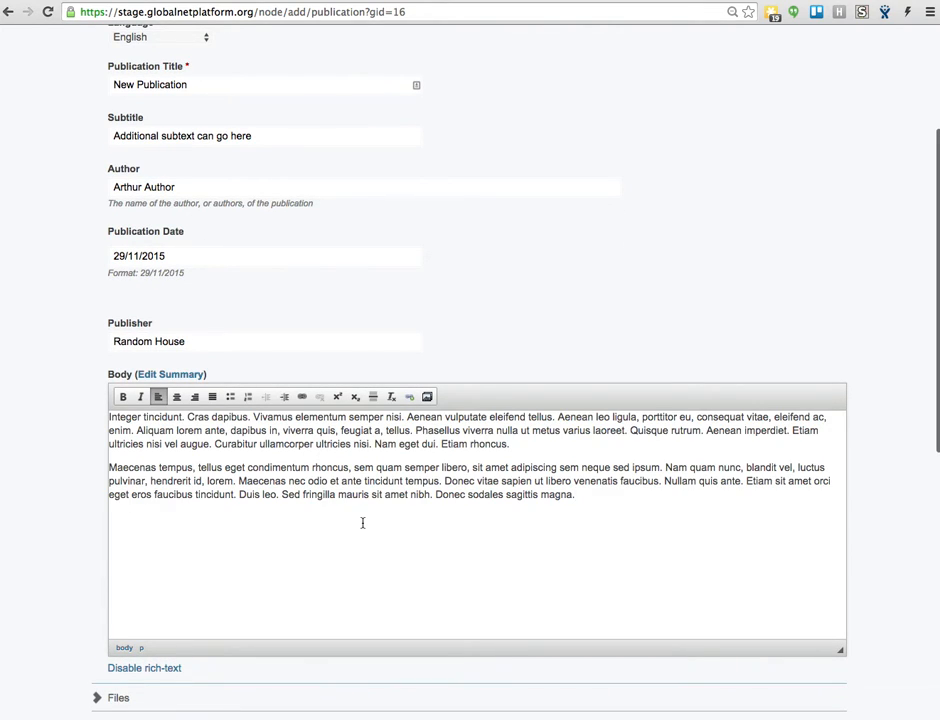
- Upload stars1.jpg from the placeholders folder as the publication's main image
scroll(275, 550, down, 5)
click(118, 447)
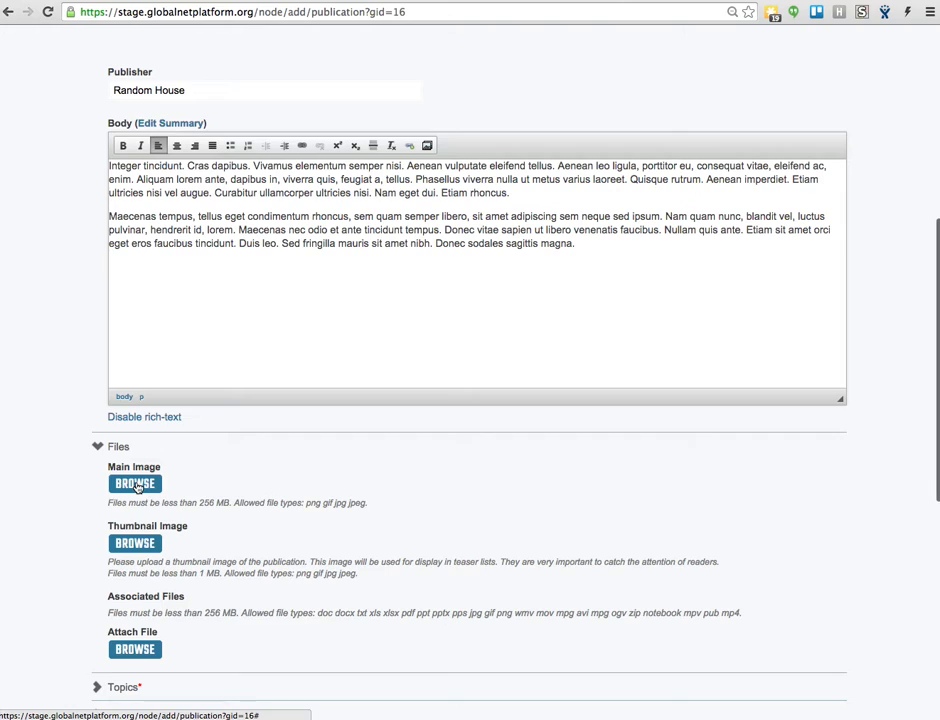
click(137, 485)
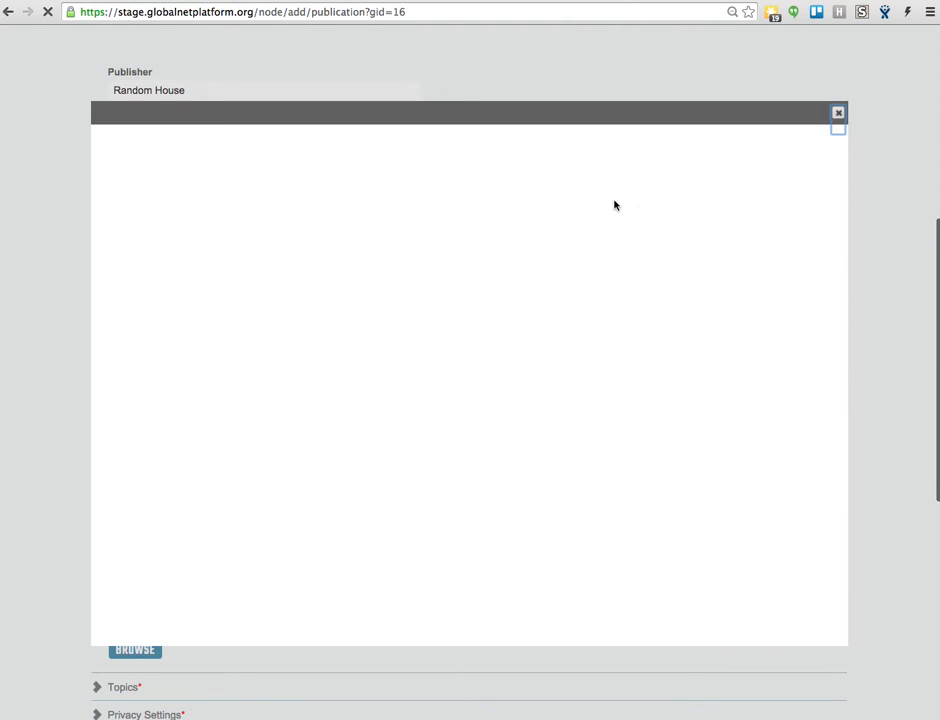
click(125, 186)
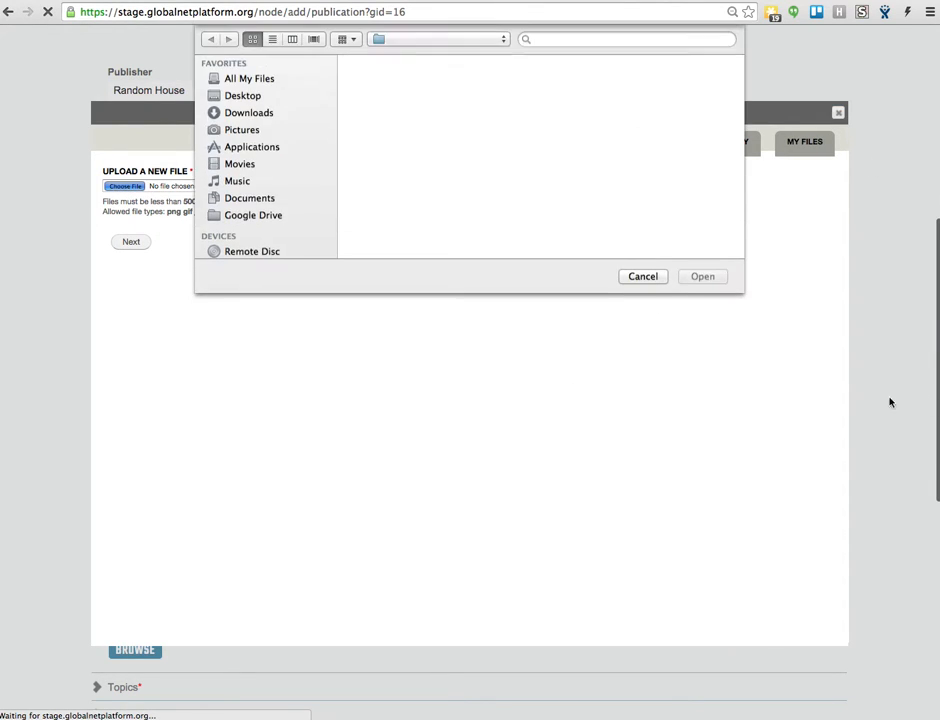
scroll(621, 190, down, 5)
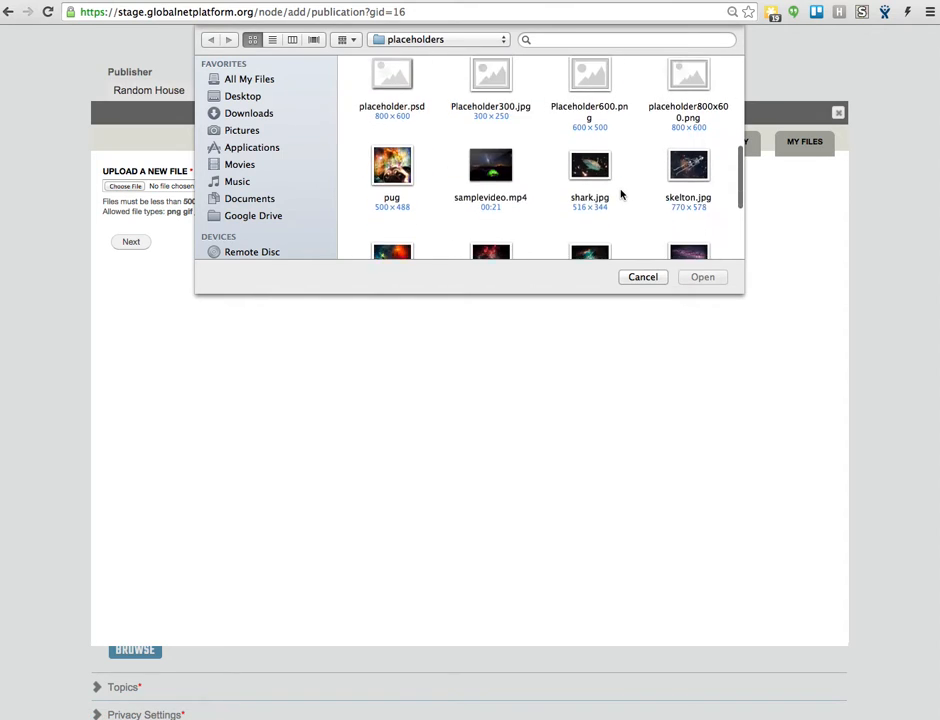
scroll(610, 210, down, 3)
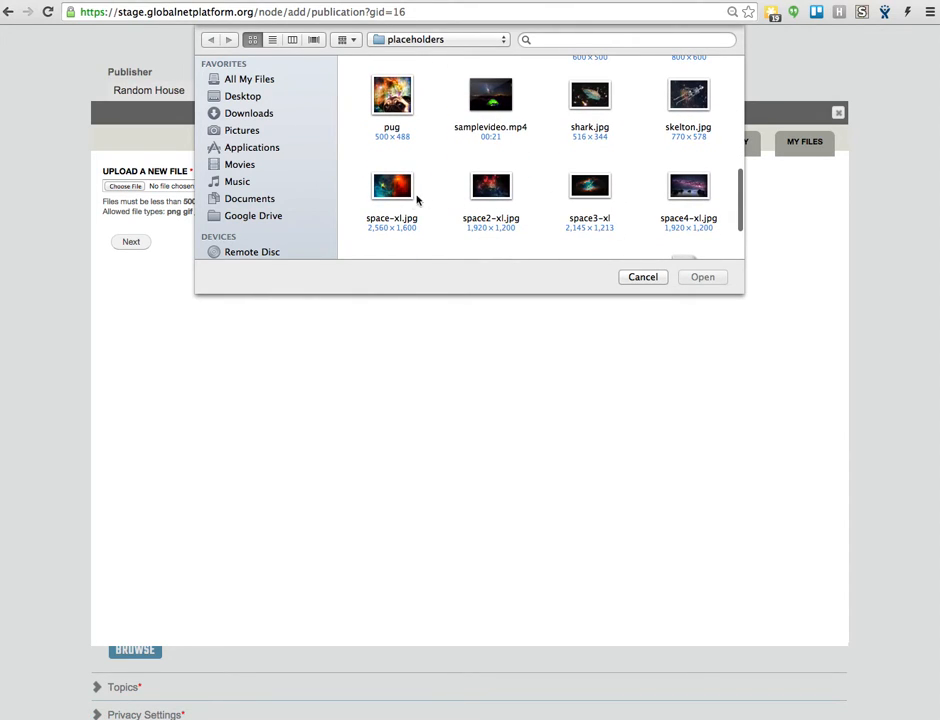
scroll(423, 199, down, 2)
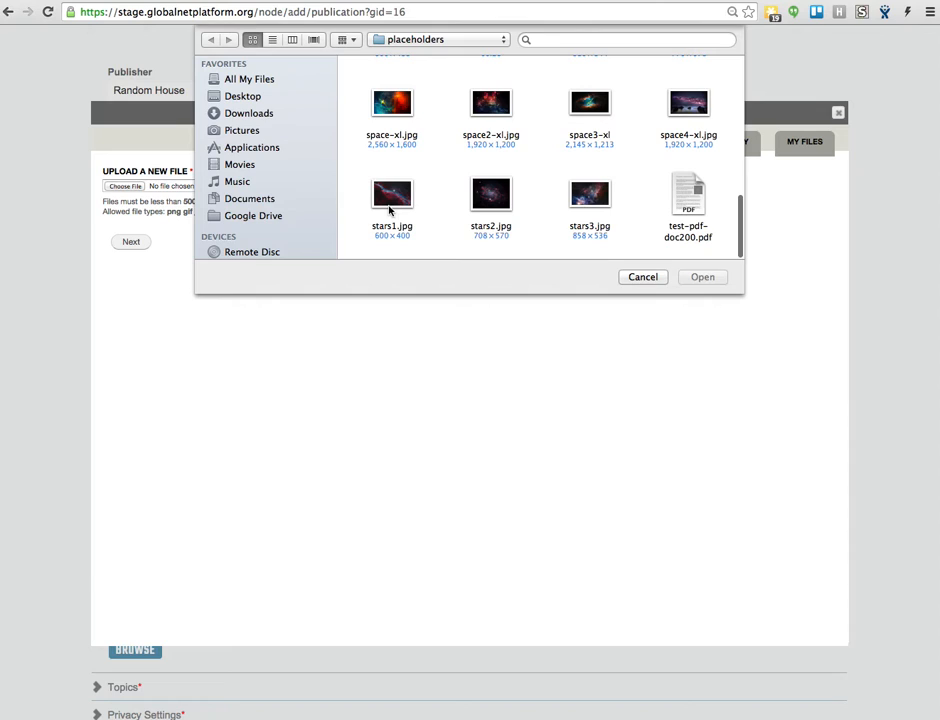
click(390, 200)
click(703, 277)
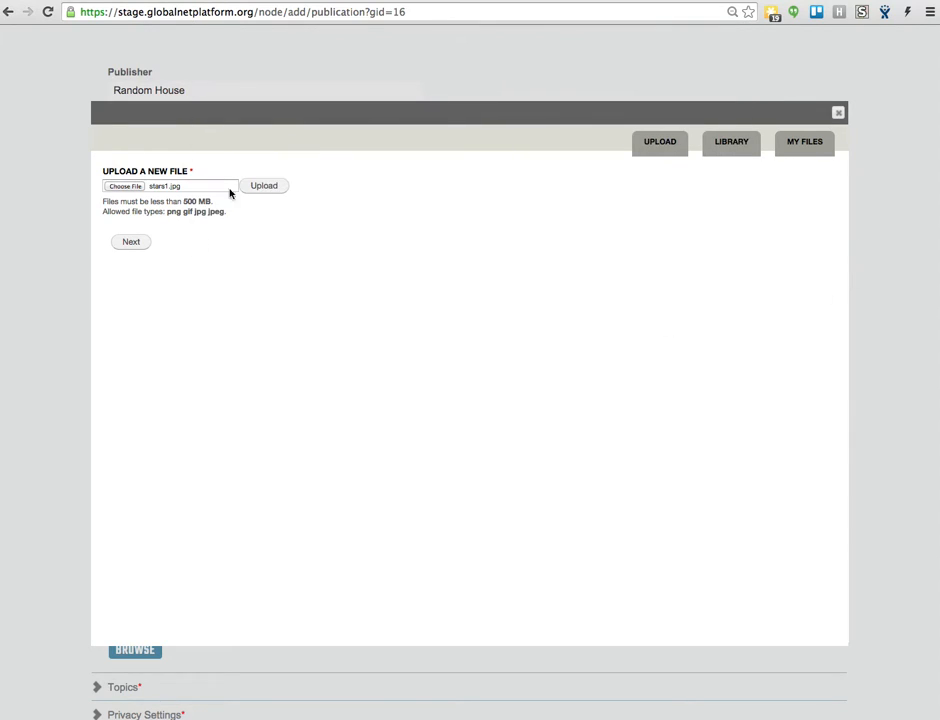
click(257, 187)
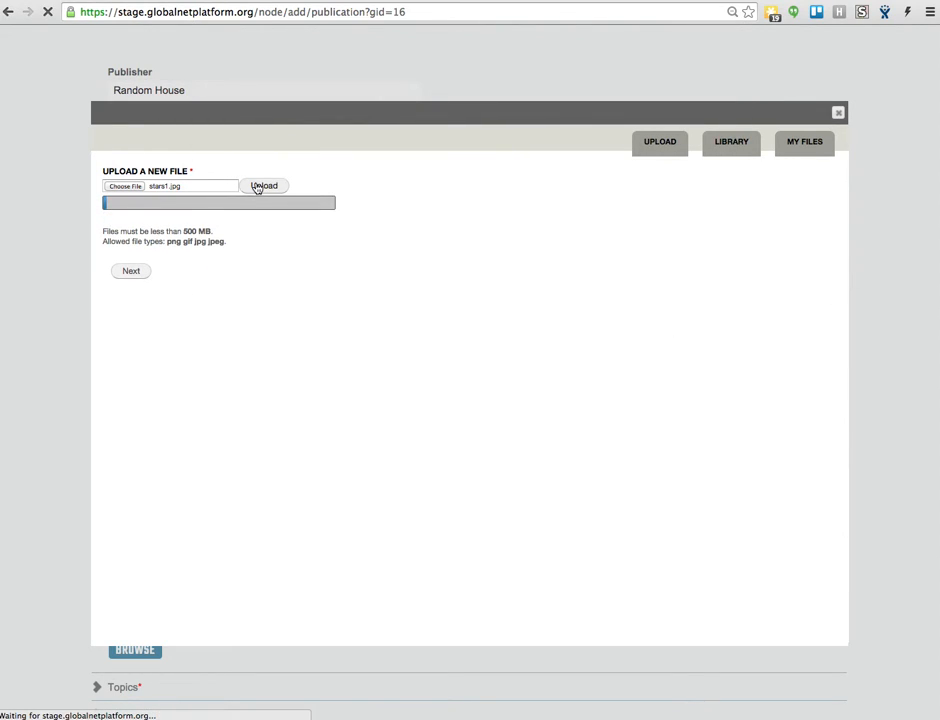
- Give the uploaded main image the alt text "space" and save its details
click(136, 238)
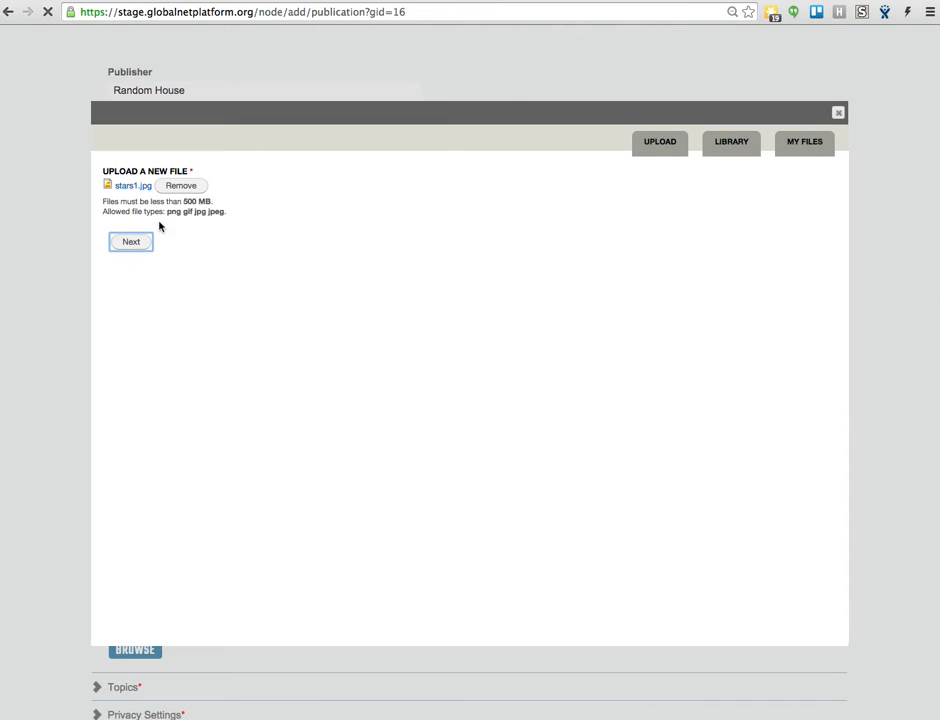
click(178, 228)
text(space)
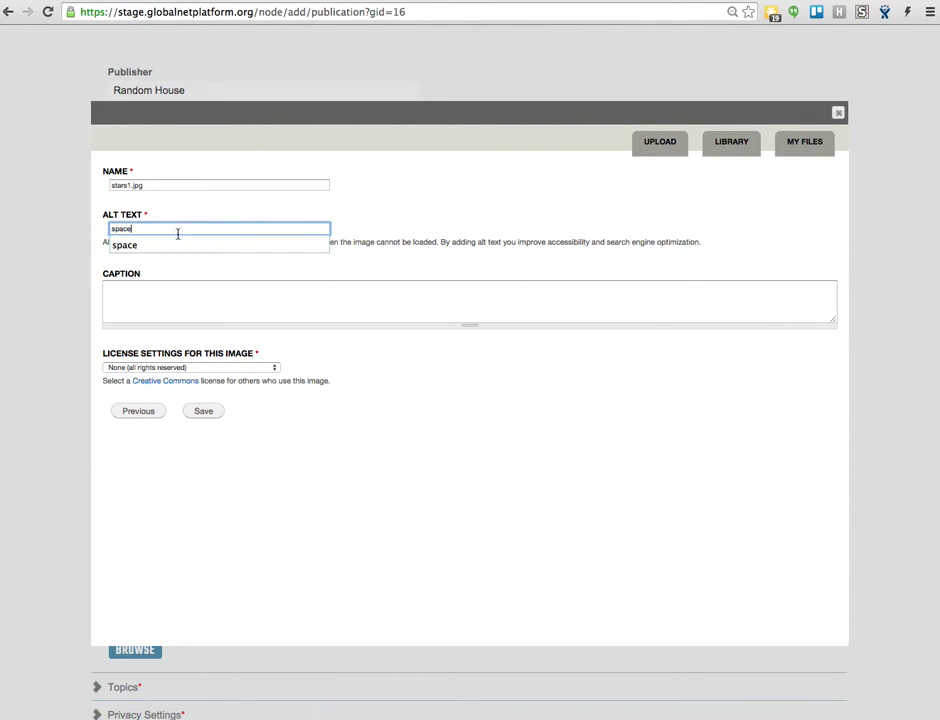
click(147, 247)
click(210, 412)
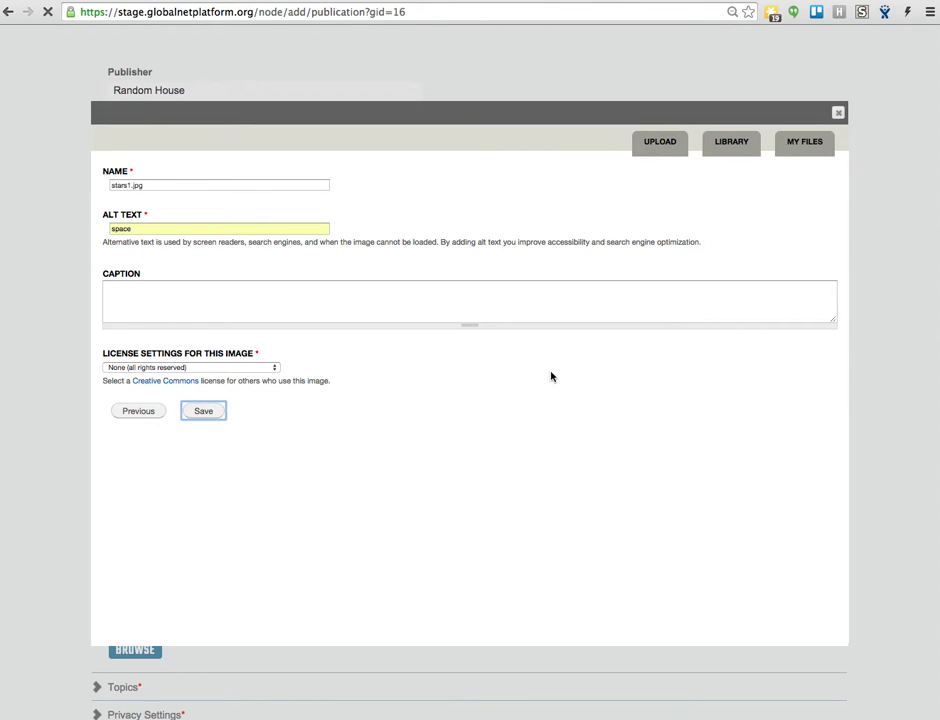
- Upload articlecover.pdf from the placeholders folder and save it as an associated file of the publication
scroll(415, 428, down, 4)
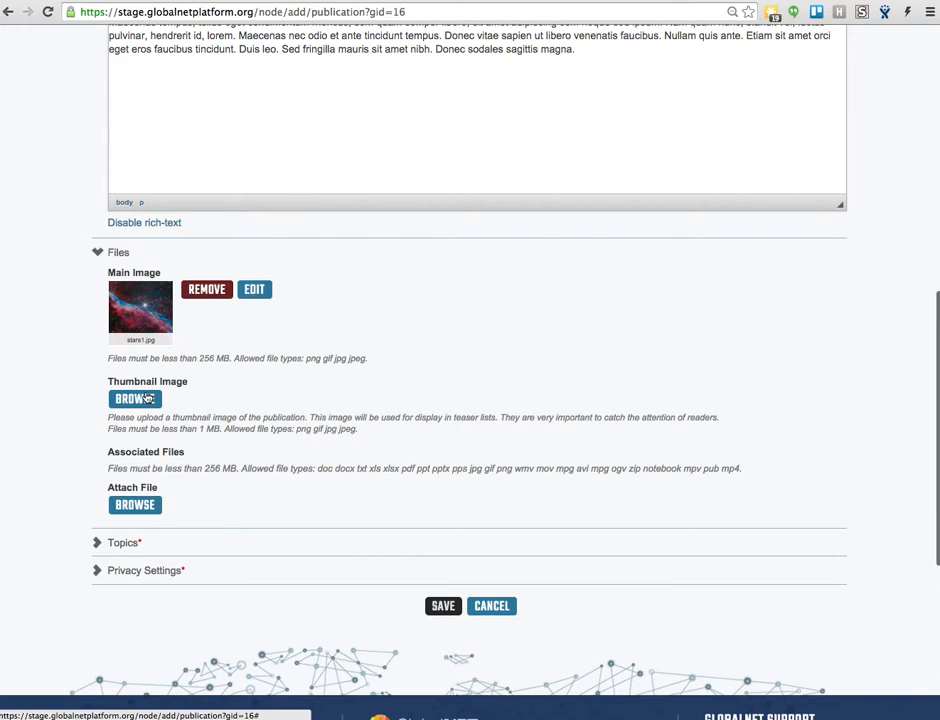
scroll(148, 508, down, 1)
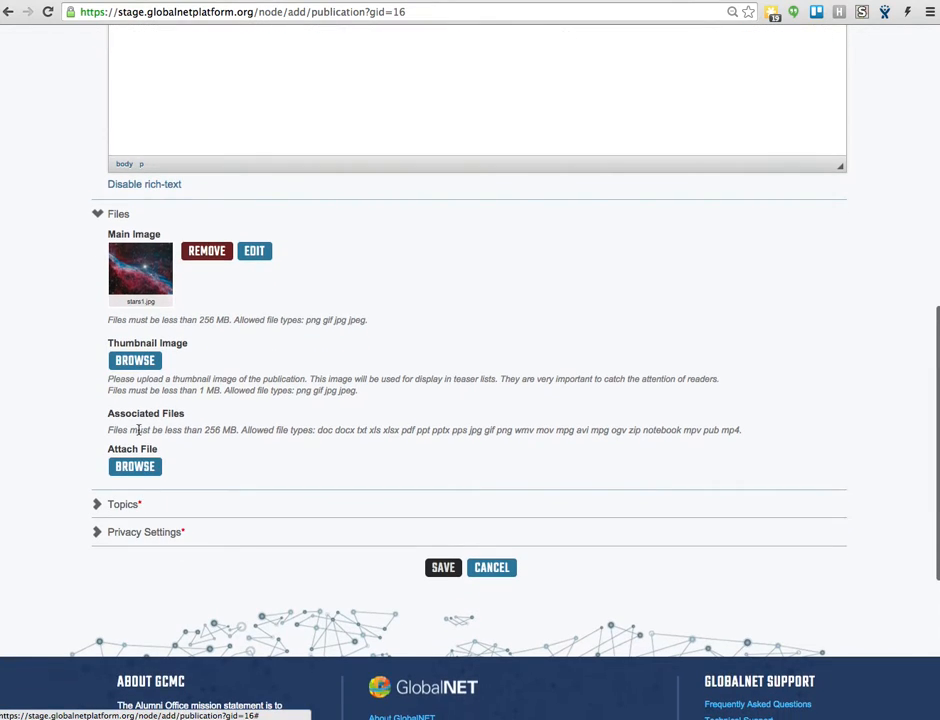
click(134, 467)
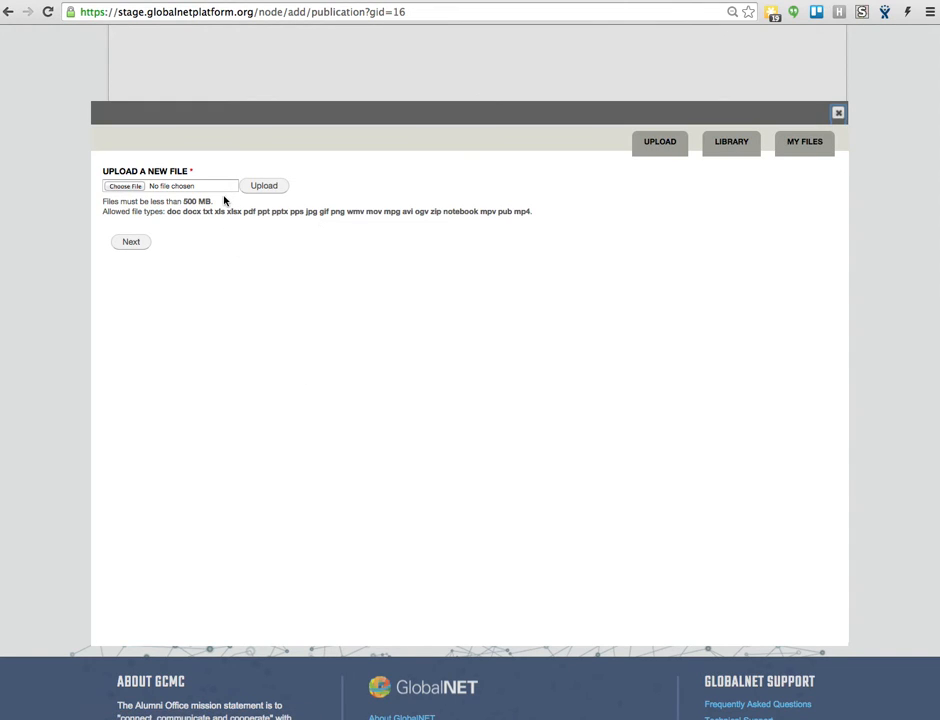
click(127, 186)
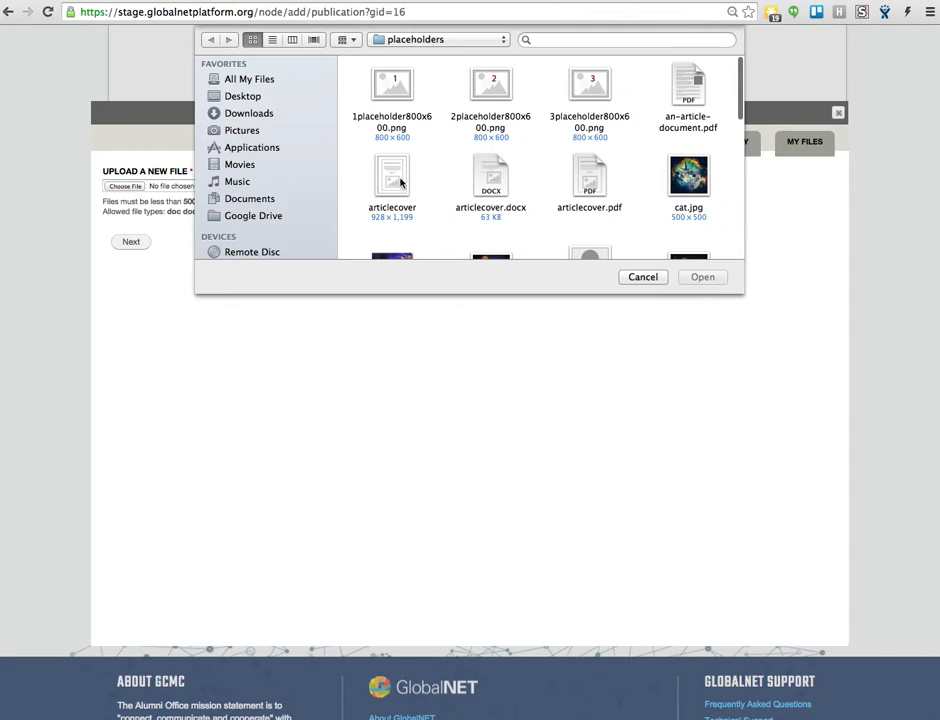
click(590, 175)
click(700, 277)
click(264, 186)
click(140, 246)
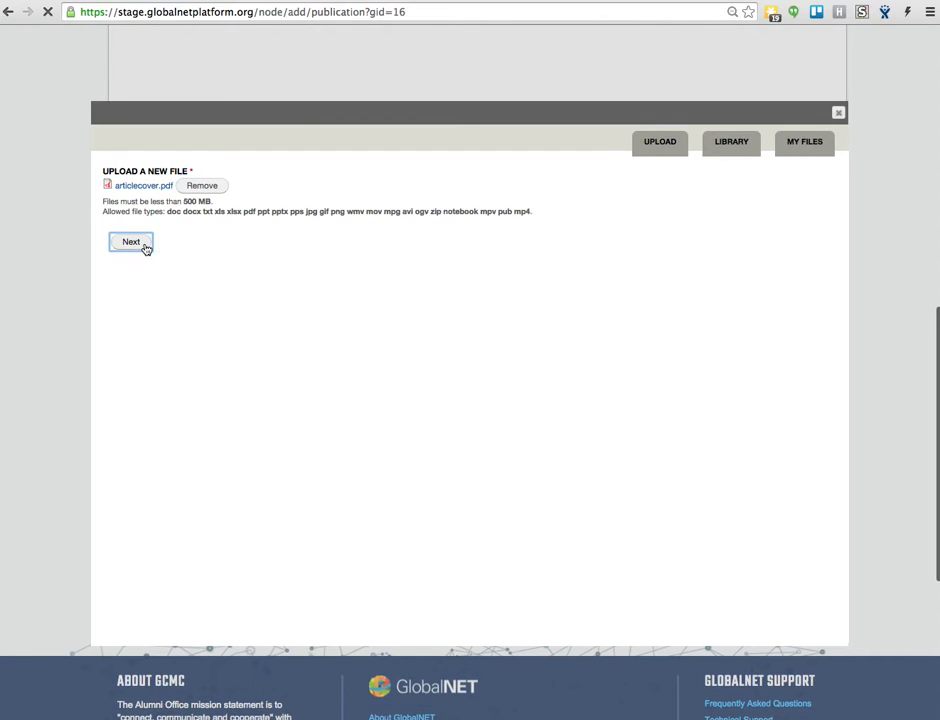
click(203, 272)
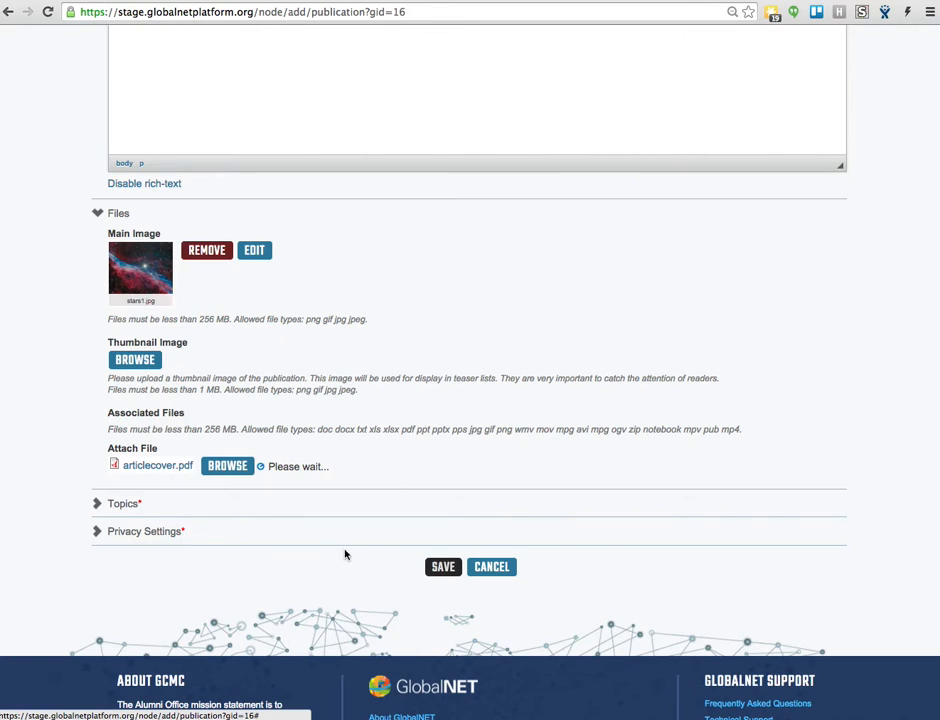
- Assign the topics Security Studies and Leadership to the publication
click(100, 504)
scroll(330, 480, down, 5)
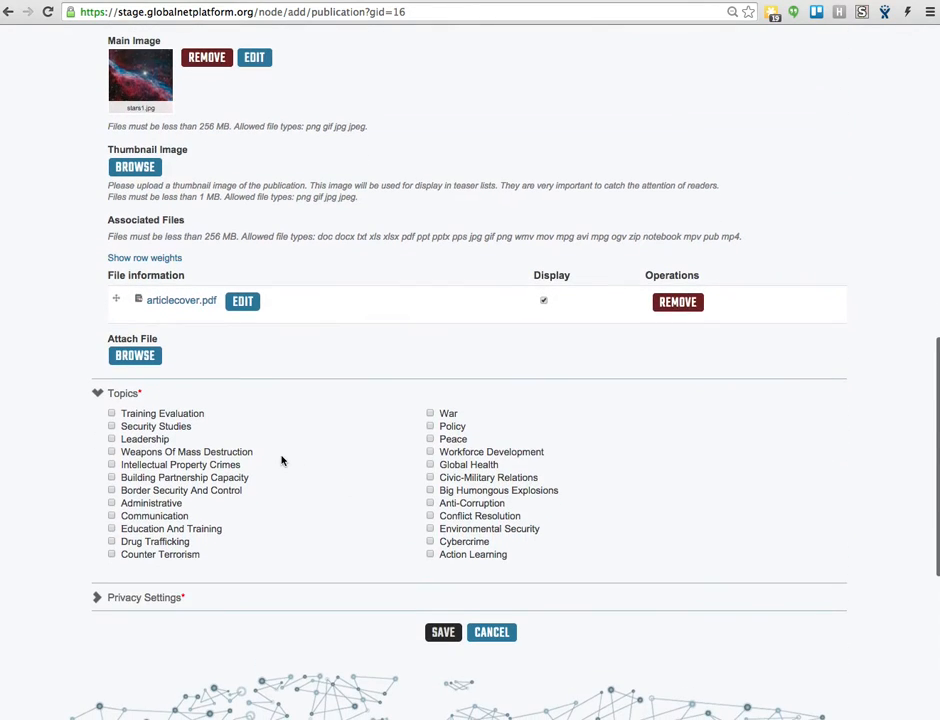
scroll(280, 459, down, 1)
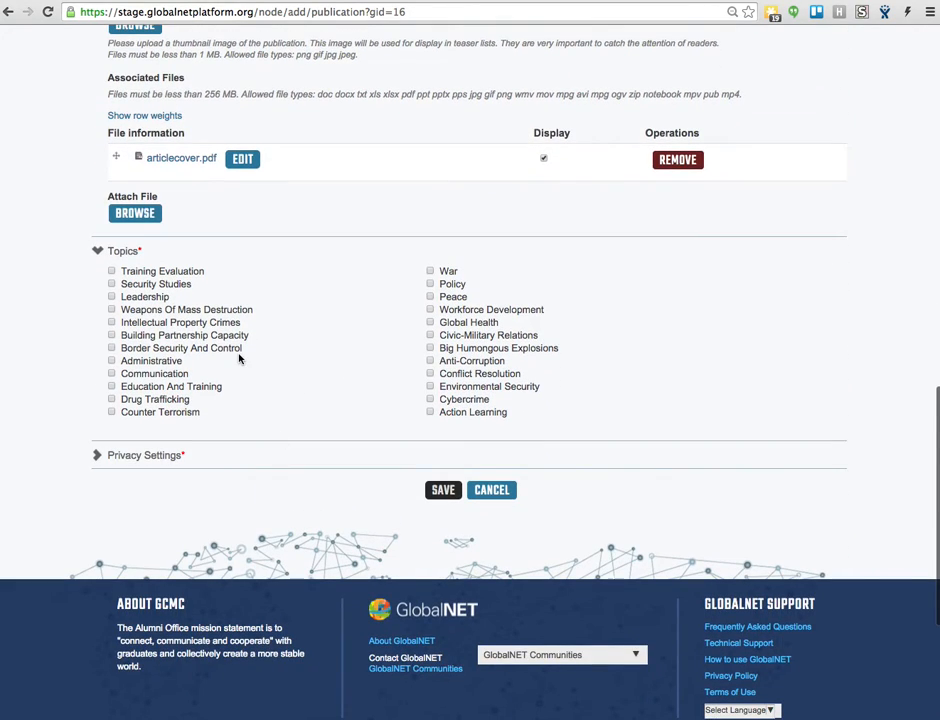
click(137, 297)
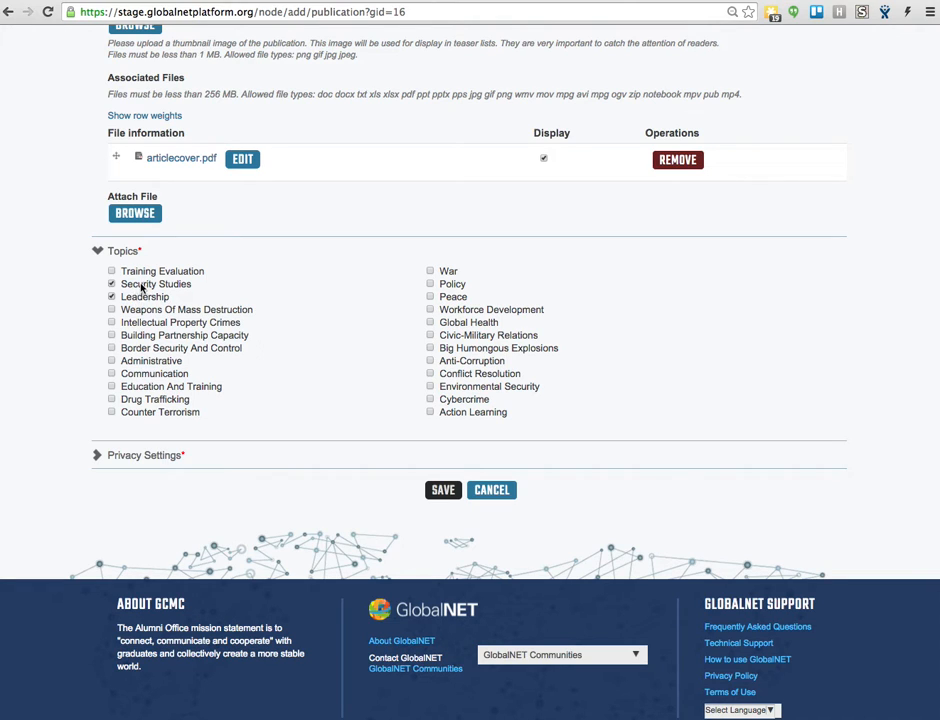
click(124, 254)
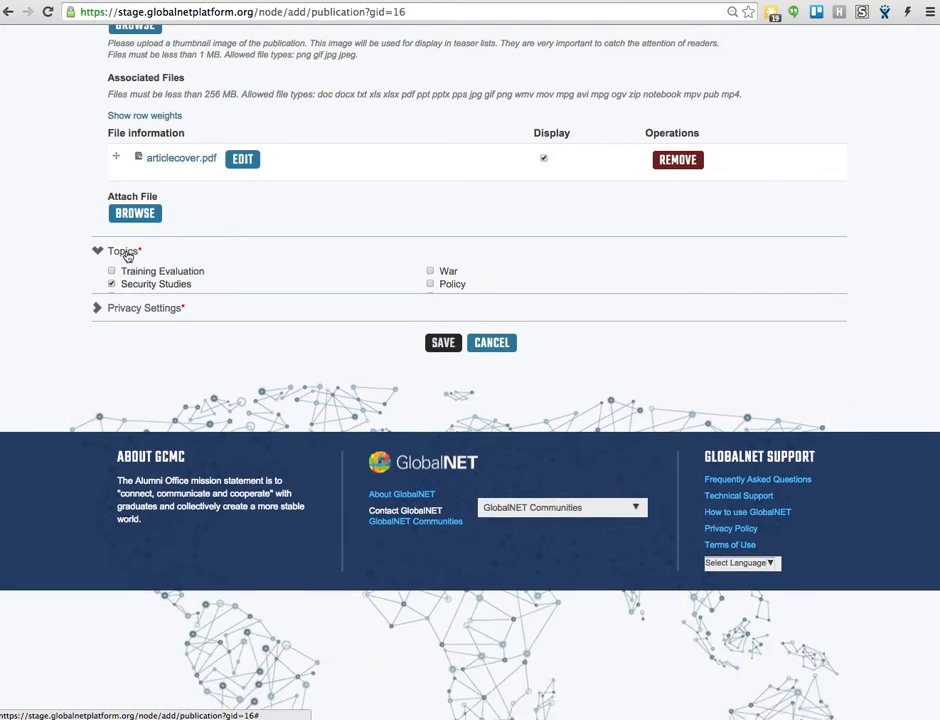
- Set the publication's visibility to Organization in the privacy settings and save the publication
click(147, 280)
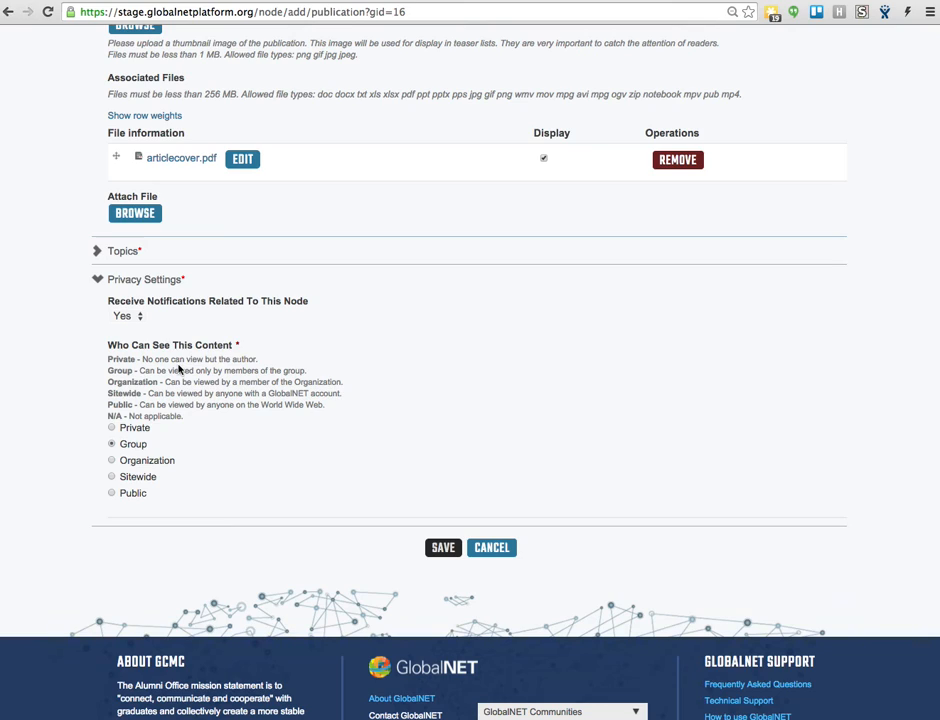
click(133, 463)
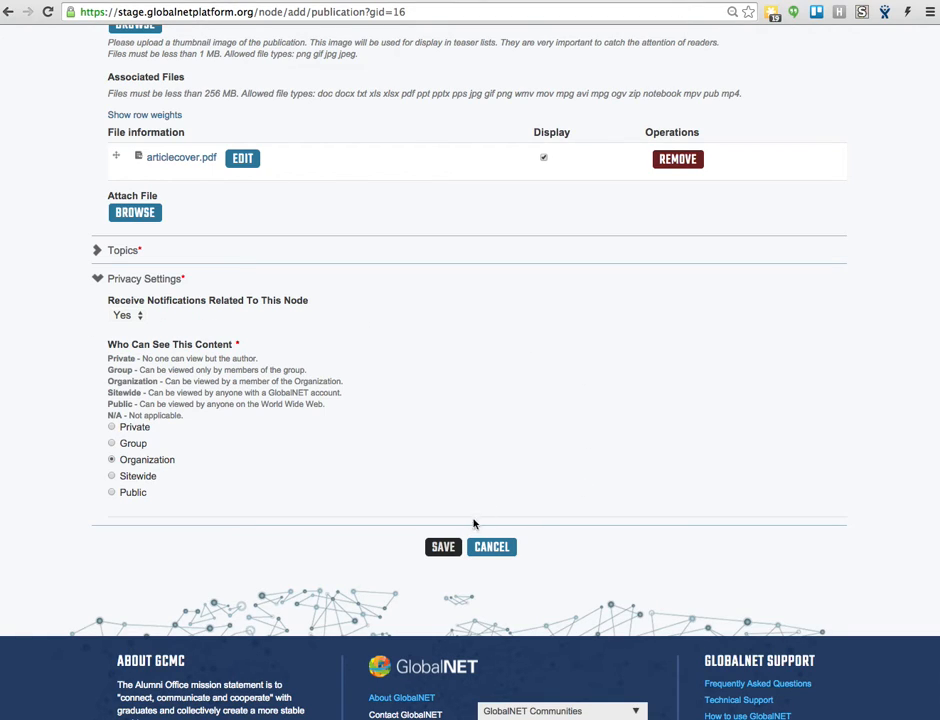
click(441, 550)
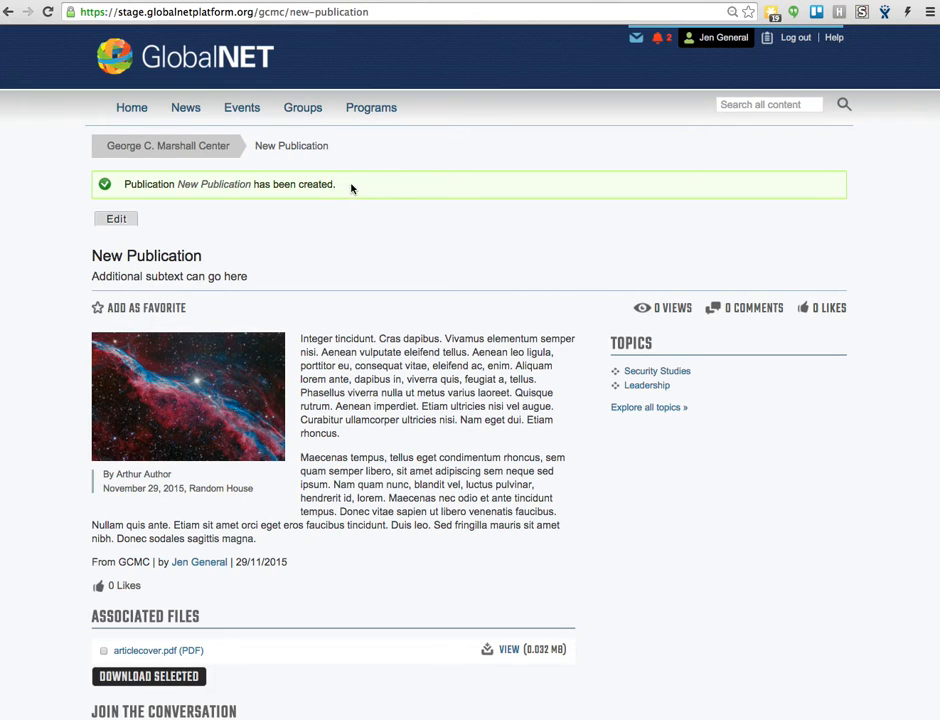
- Review the published page's creation message, title, subtitle, body text, author, publication date, publisher and posting details
drag(120, 188, 375, 193)
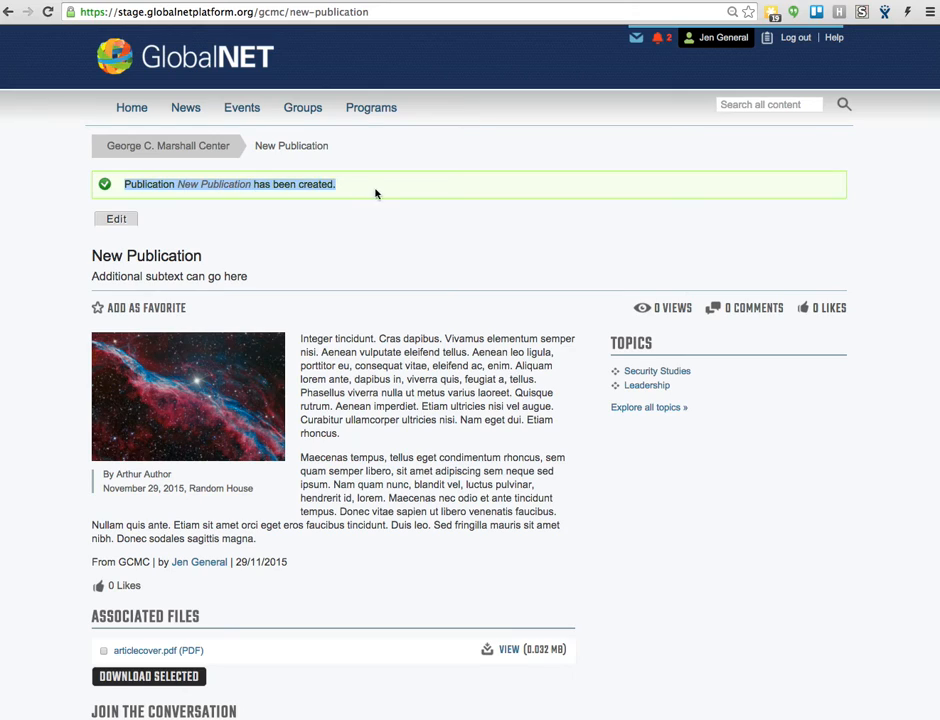
click(234, 204)
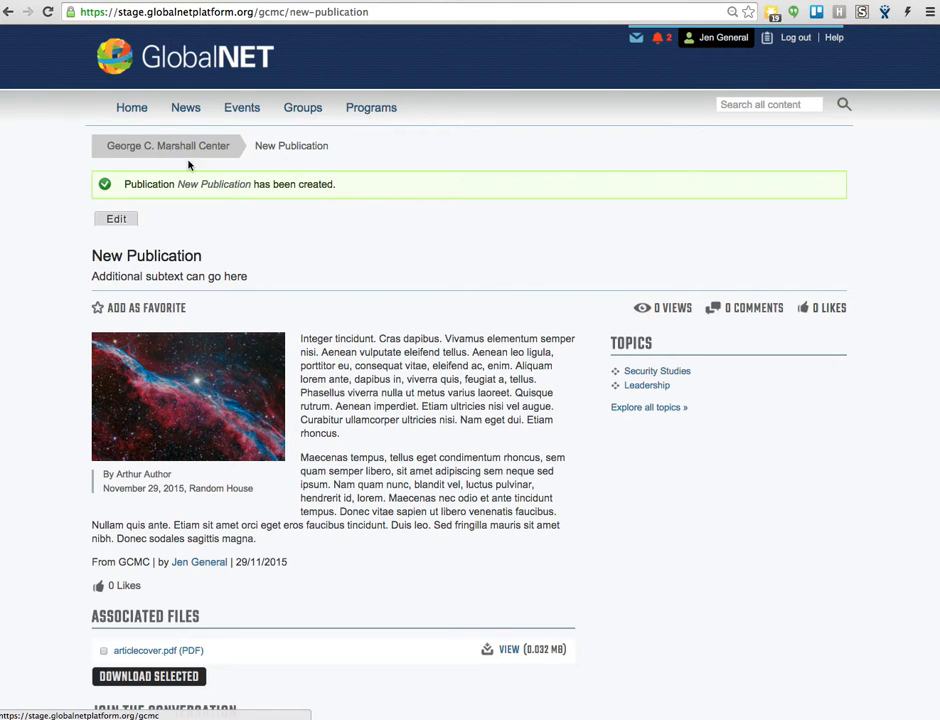
scroll(344, 287, down, 1)
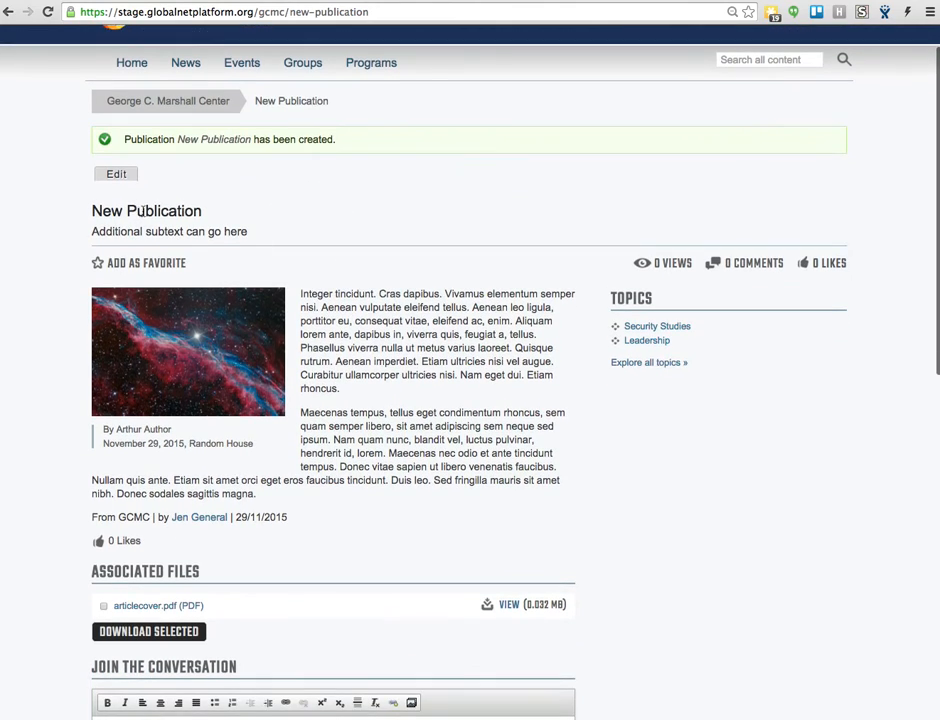
drag(92, 211, 237, 212)
drag(118, 231, 237, 231)
drag(322, 308, 405, 466)
scroll(152, 322, down, 3)
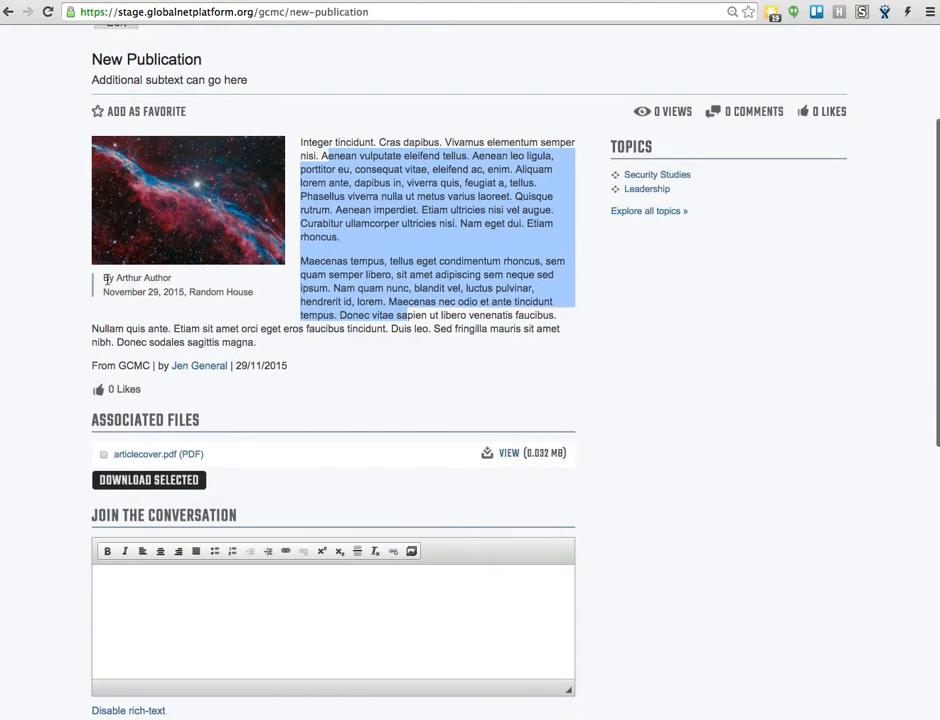
drag(103, 277, 160, 279)
drag(103, 292, 243, 294)
triple_click(237, 294)
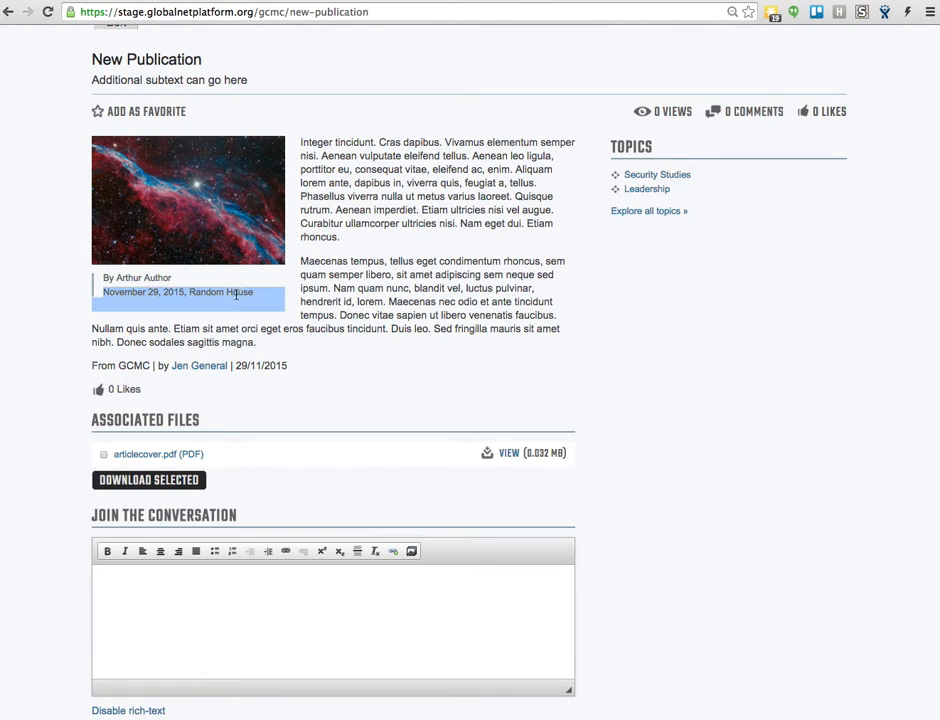
click(135, 340)
double_click(134, 365)
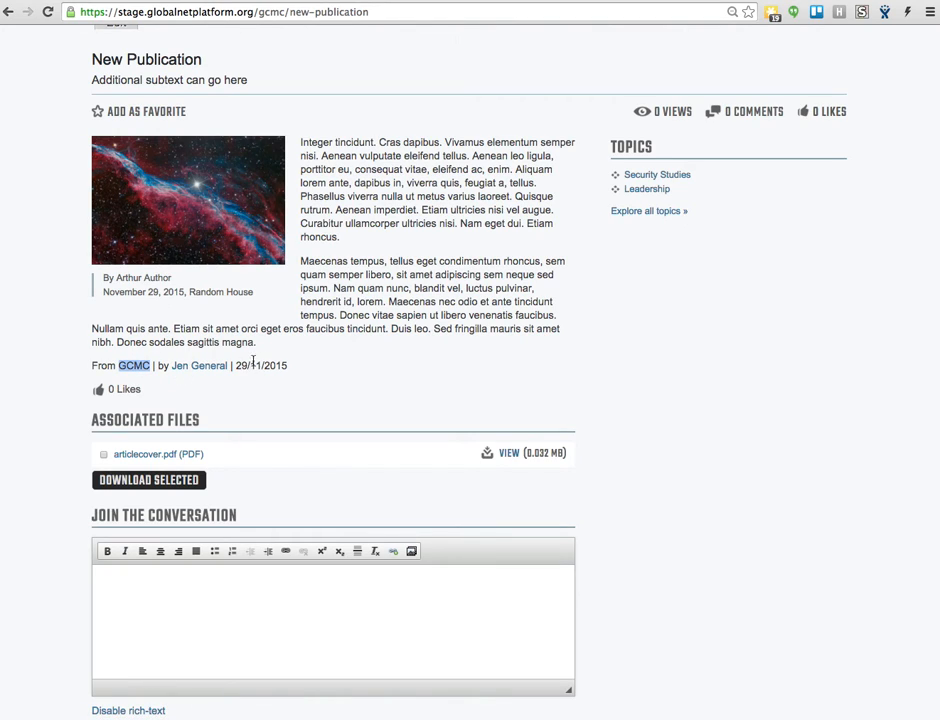
drag(102, 294, 189, 292)
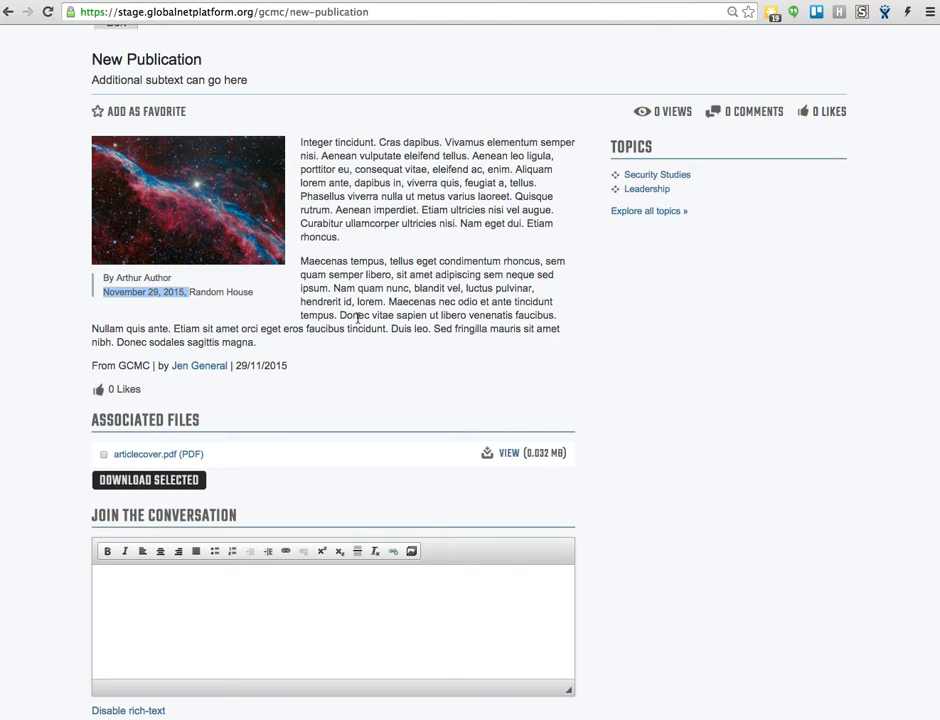
- Examine the publication's associated files and the comment area below them
scroll(362, 300, down, 2)
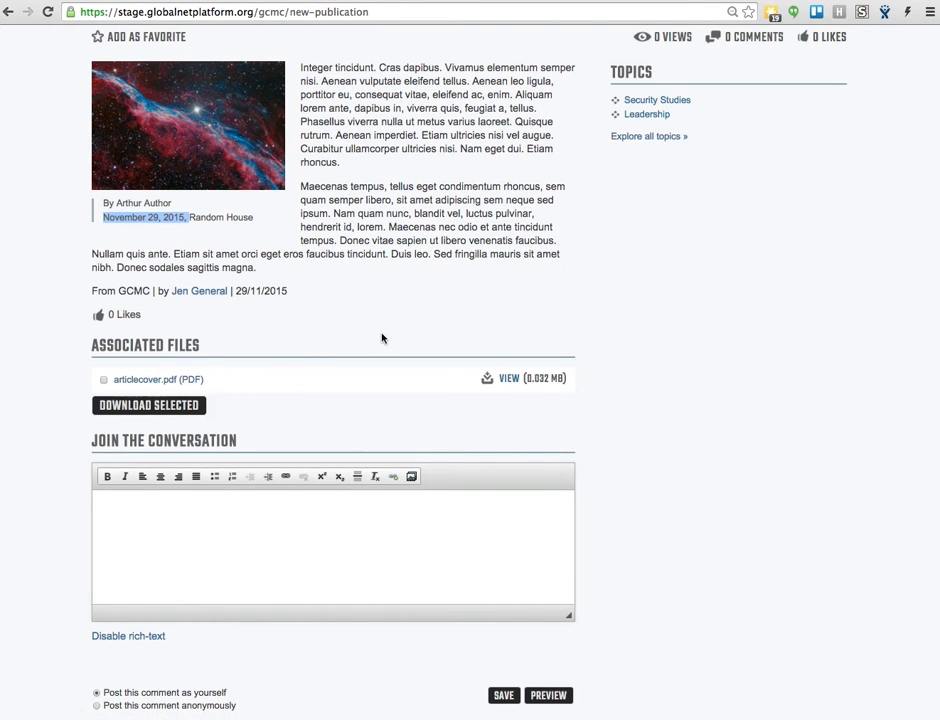
scroll(440, 394, down, 5)
click(135, 361)
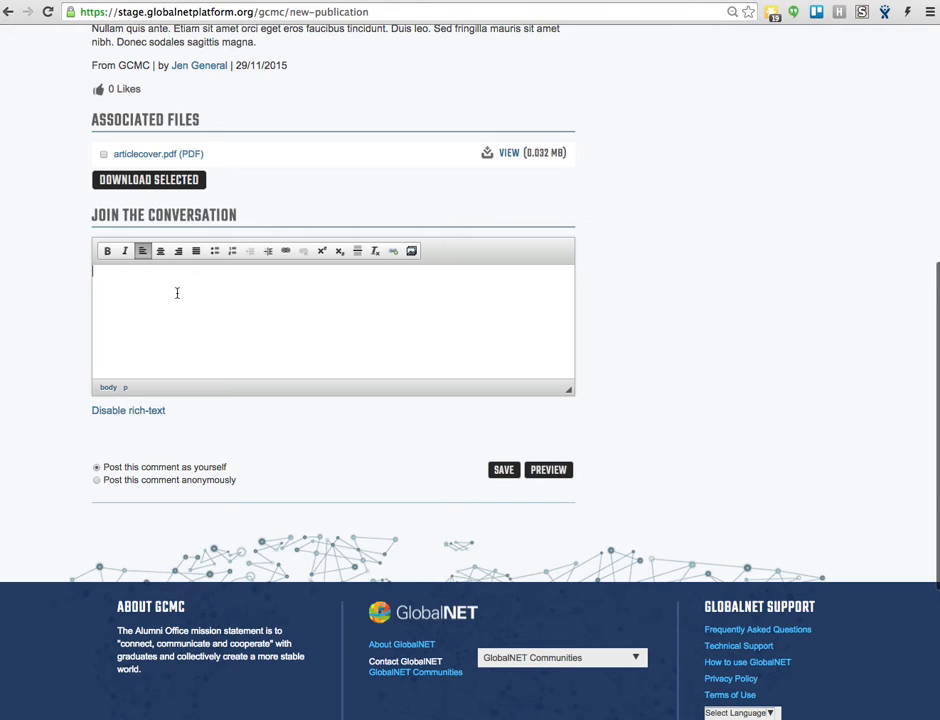
scroll(177, 293, up, 4)
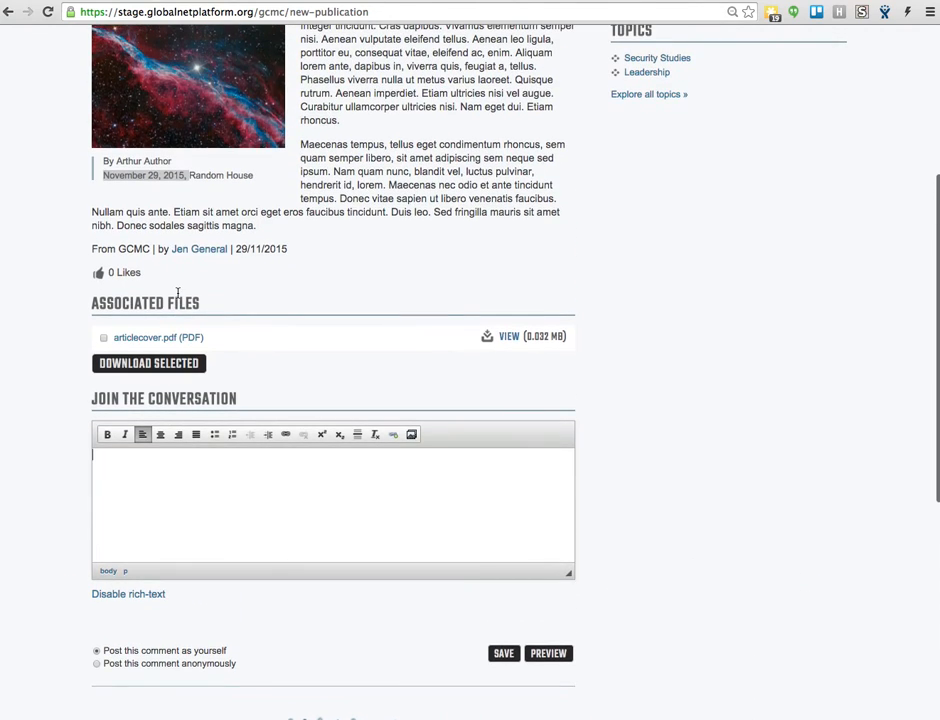
scroll(177, 293, up, 5)
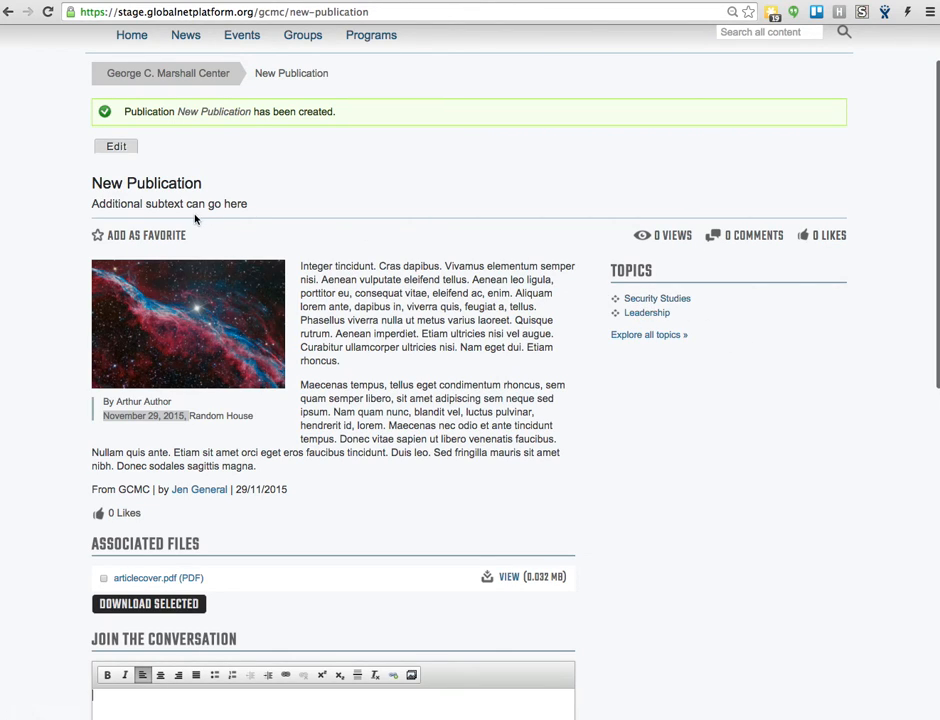
click(361, 405)
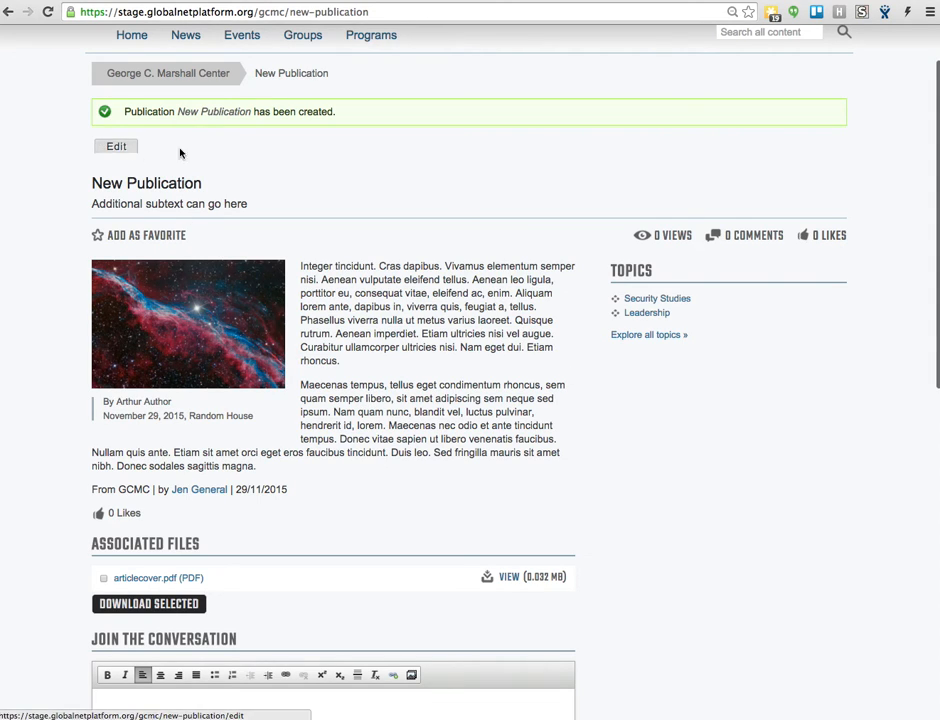
- Edit the publication to change its publication date to 29/11/2000, save it and check the date on the page
scroll(527, 193, up, 2)
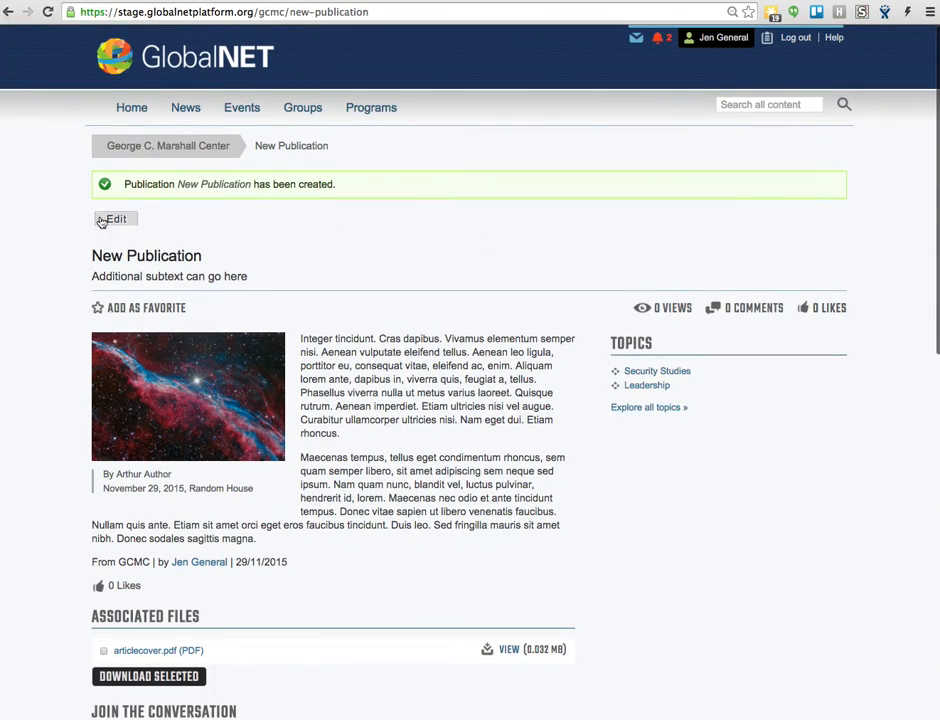
click(123, 216)
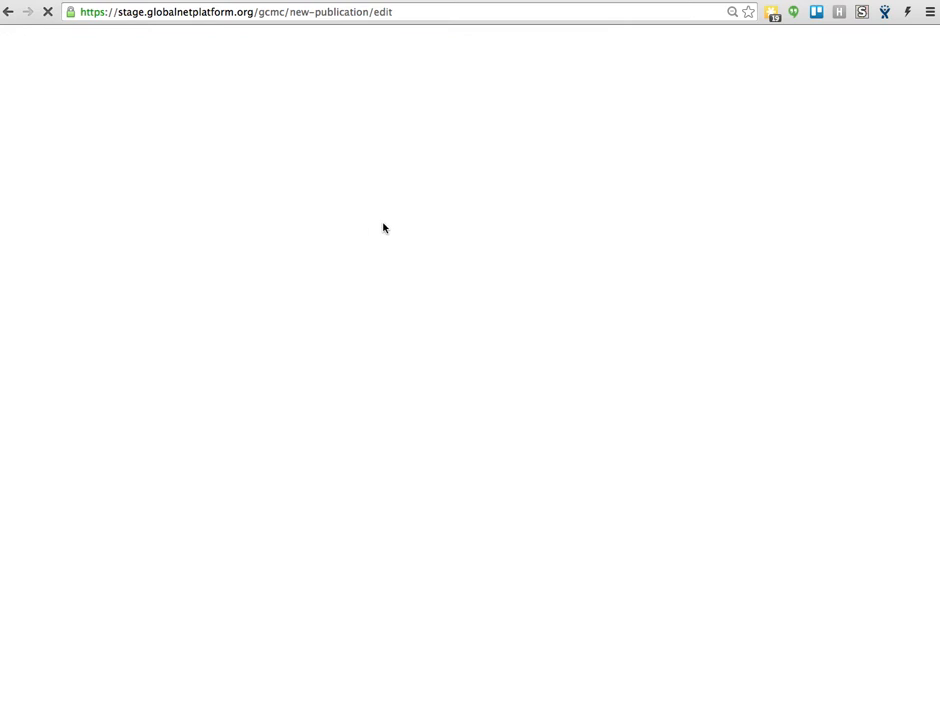
scroll(227, 319, down, 2)
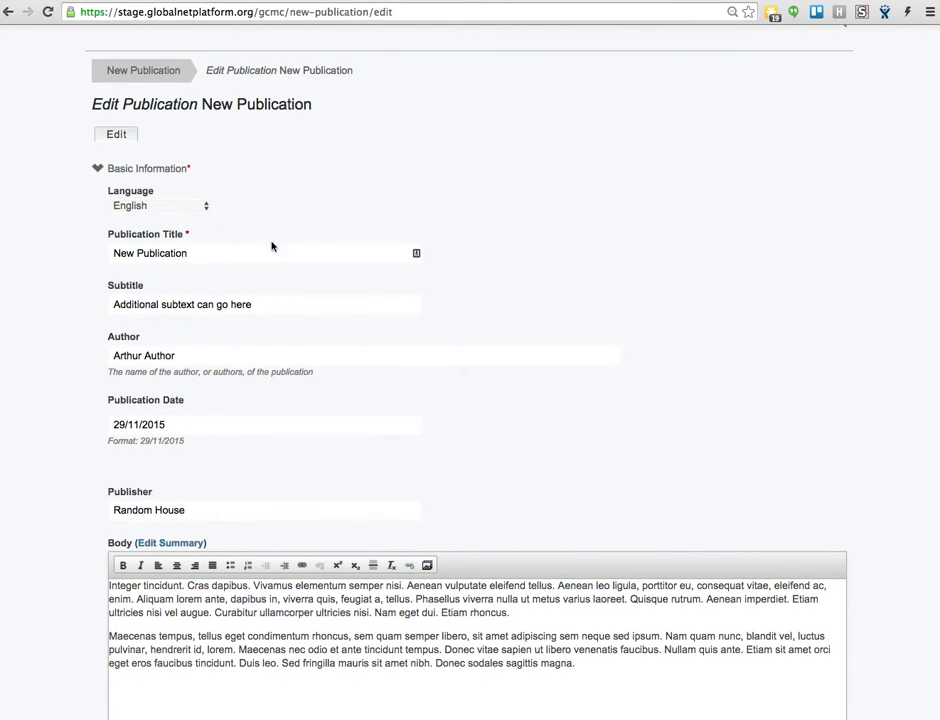
double_click(118, 424)
click(195, 424)
scroll(230, 454, down, 10)
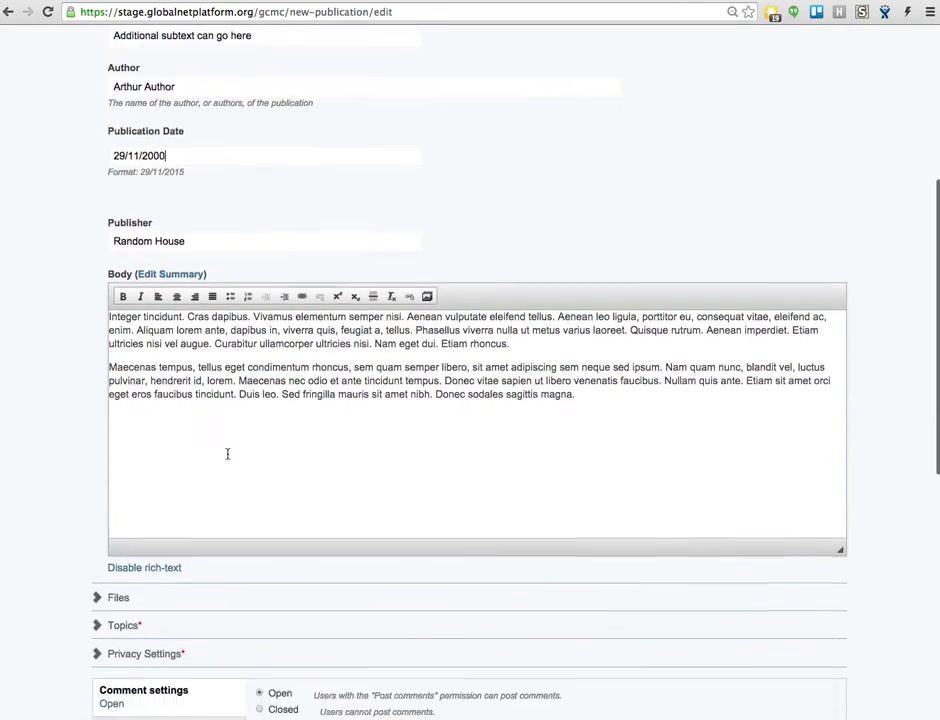
click(415, 469)
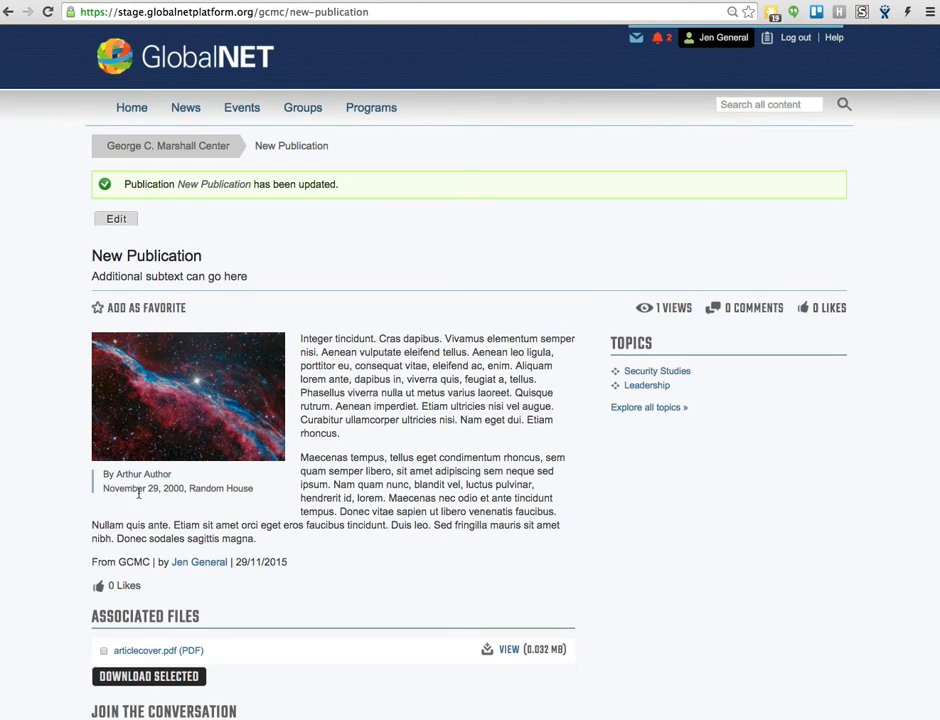
drag(136, 493, 190, 492)
click(400, 245)
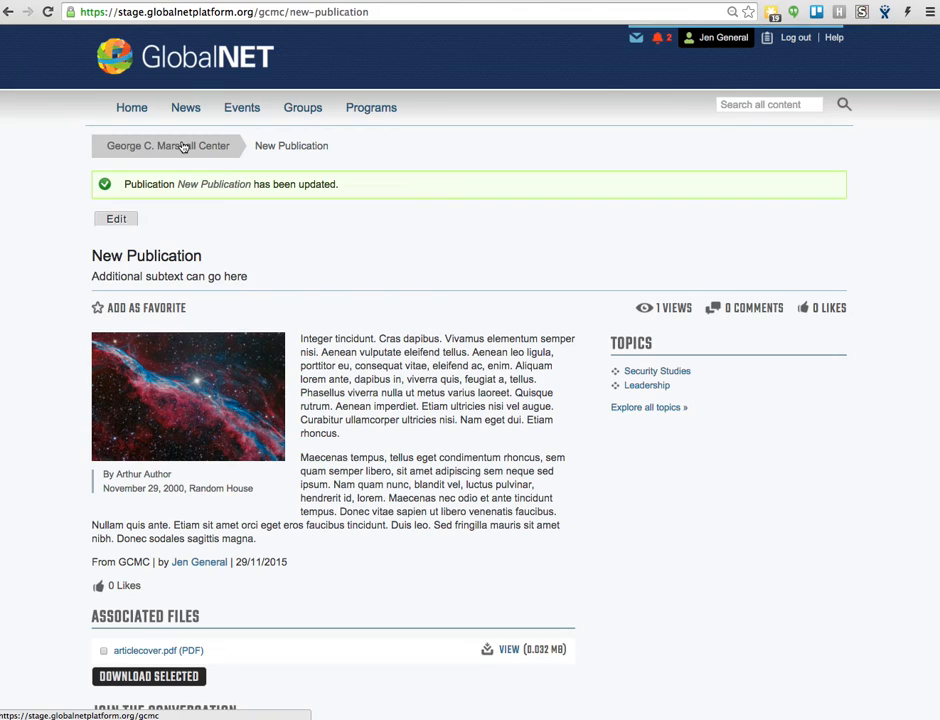
- Go to the George C. Marshall Center group page and view its list of publications
click(183, 147)
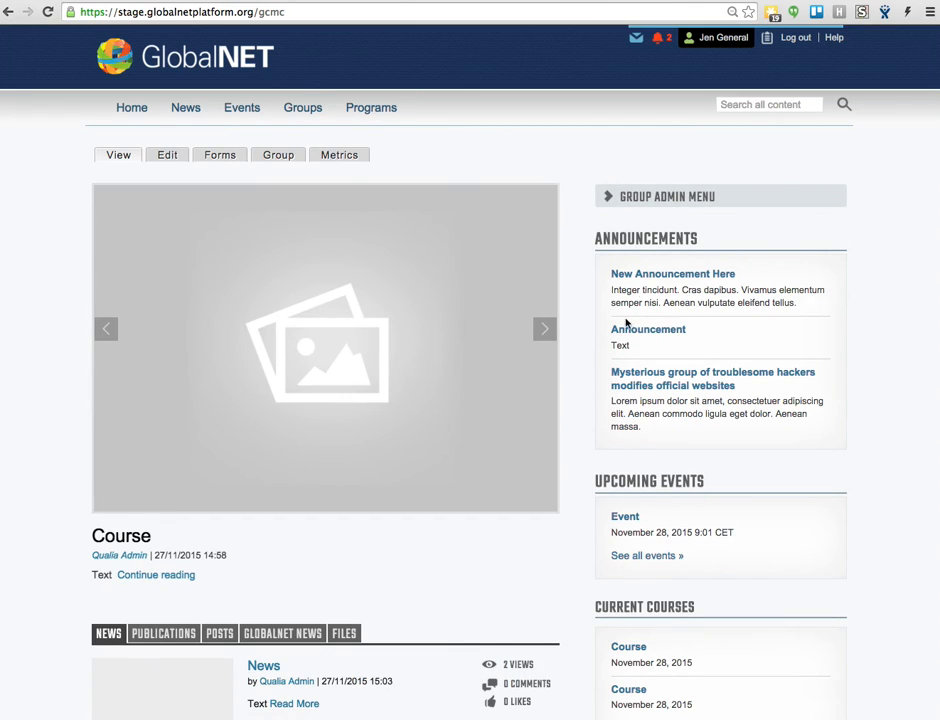
scroll(610, 330, down, 3)
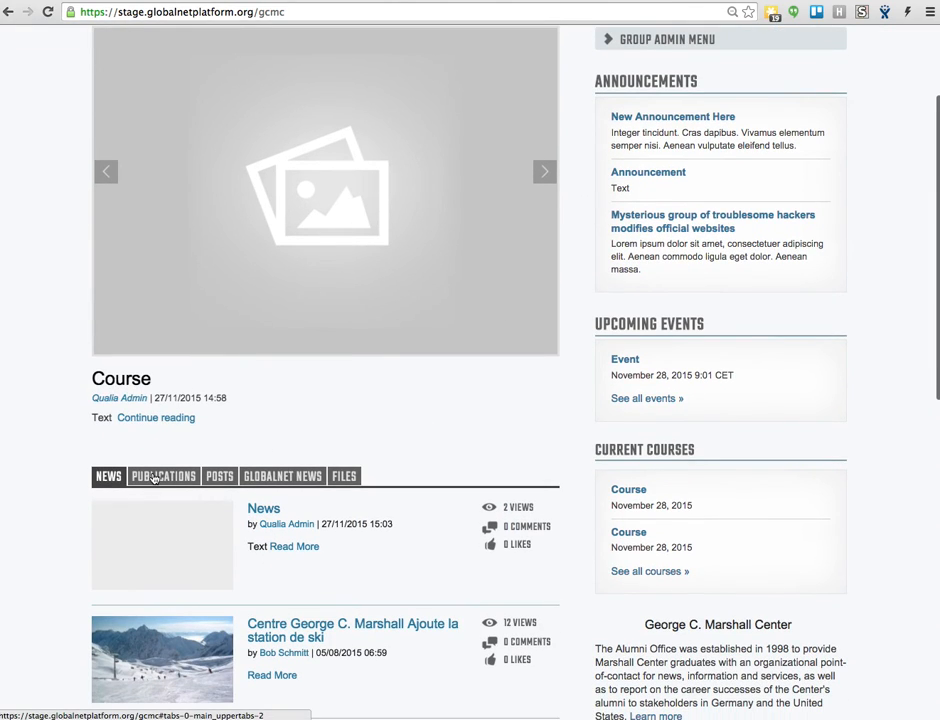
click(158, 477)
scroll(294, 509, down, 2)
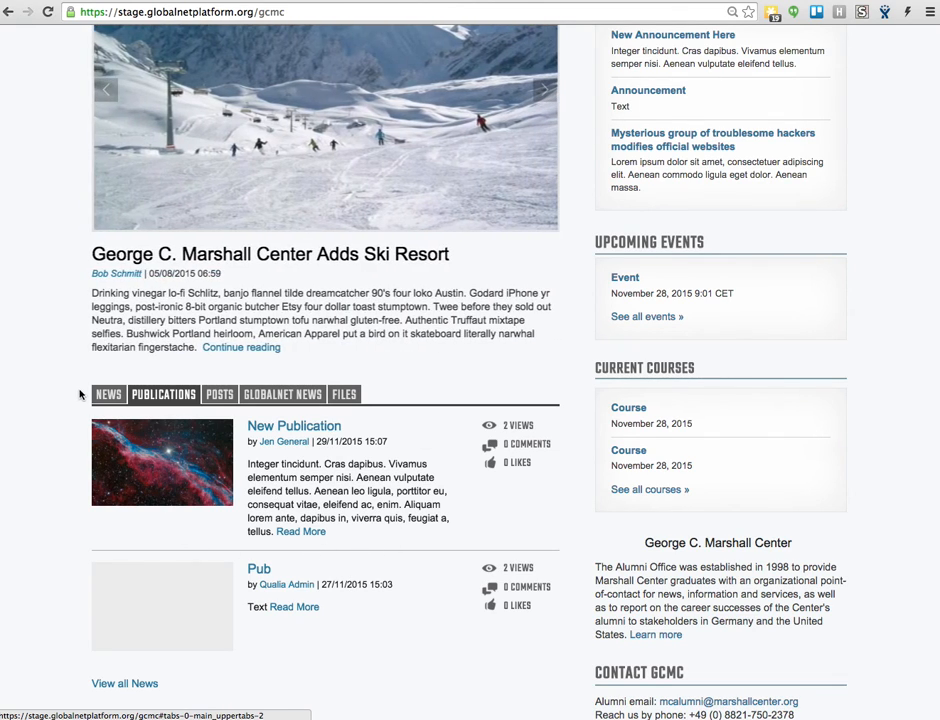
- Expand the group's admin menu to view the options for adding content
scroll(81, 396, up, 5)
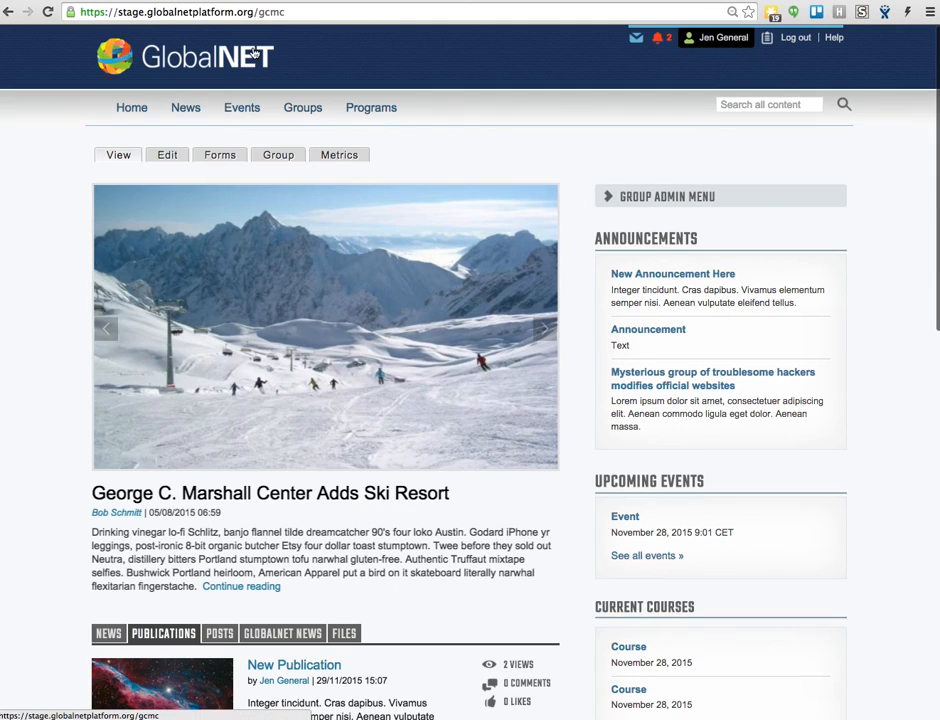
click(610, 198)
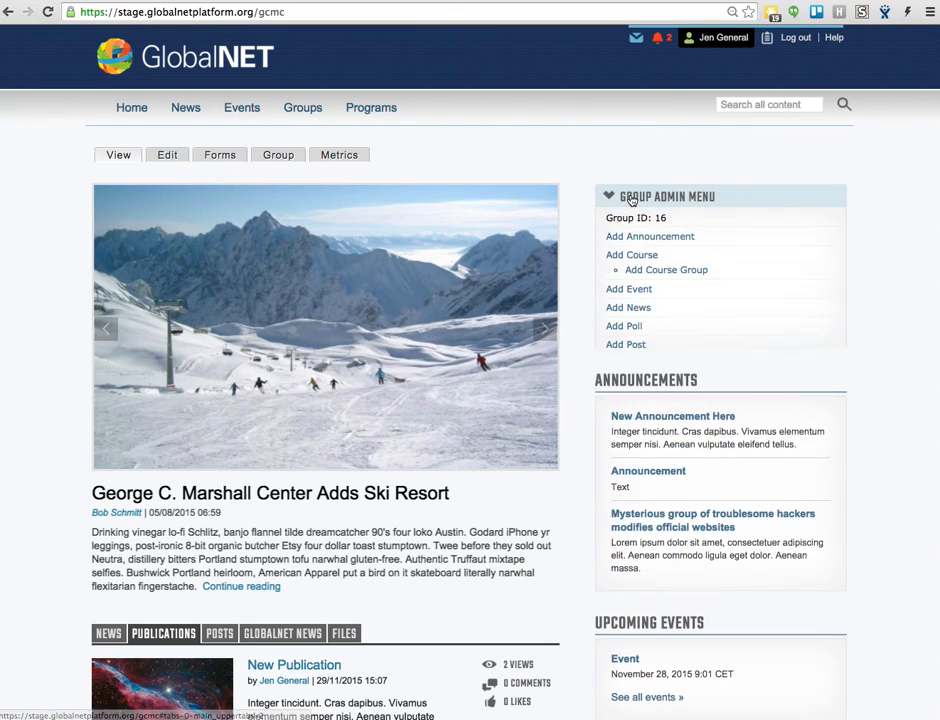